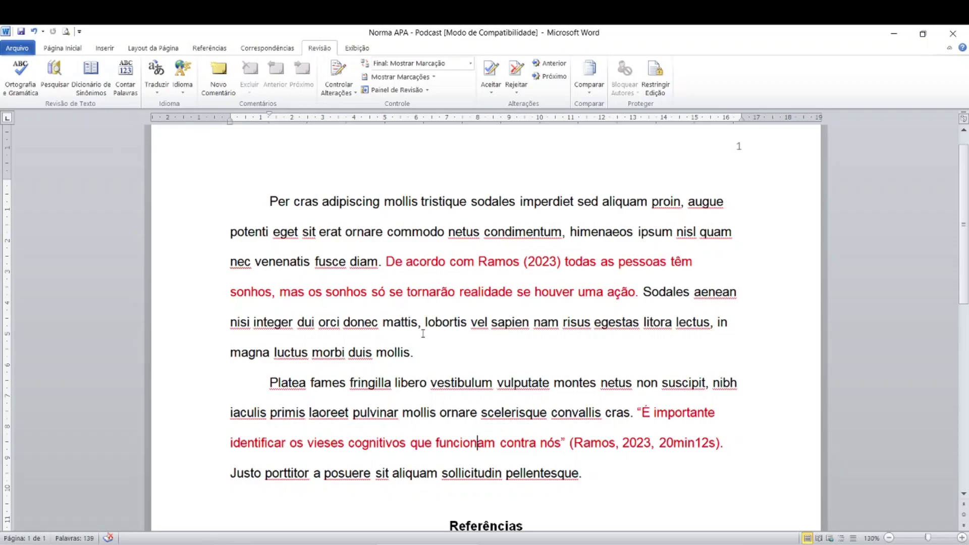
- Switch to the browser and examine the Libros para Emprendedores podcast page on Spotify, including its host and episode list
{"action": "key", "text": "alt+Tab"}
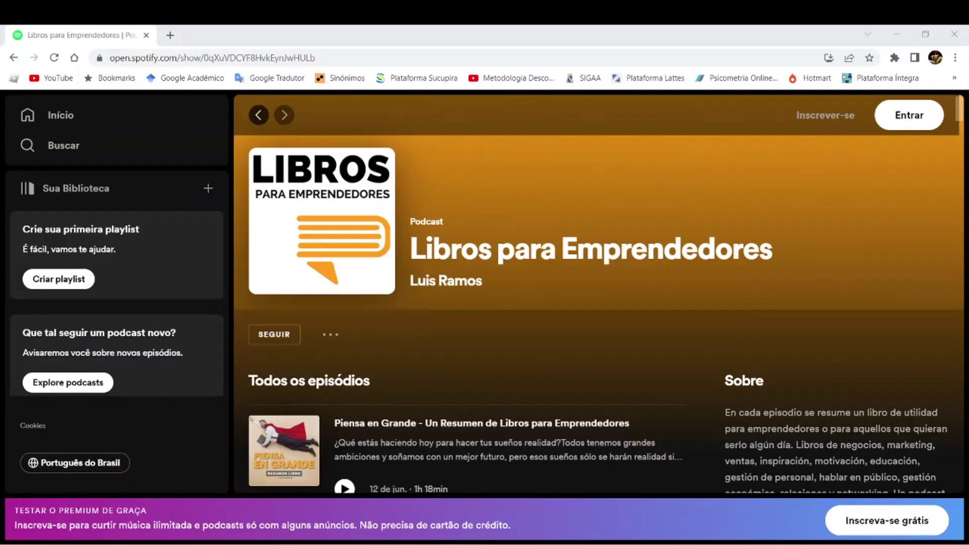
{"action": "scroll", "coordinate": [453, 442], "scroll_direction": "down", "scroll_amount": 2}
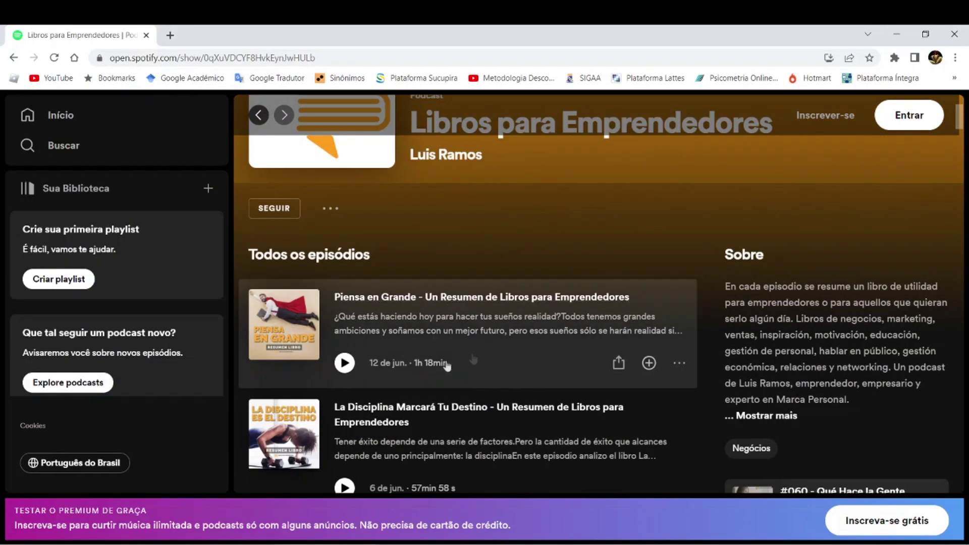
{"action": "left_click", "coordinate": [465, 317]}
{"action": "scroll", "coordinate": [465, 316], "scroll_direction": "up", "scroll_amount": 3}
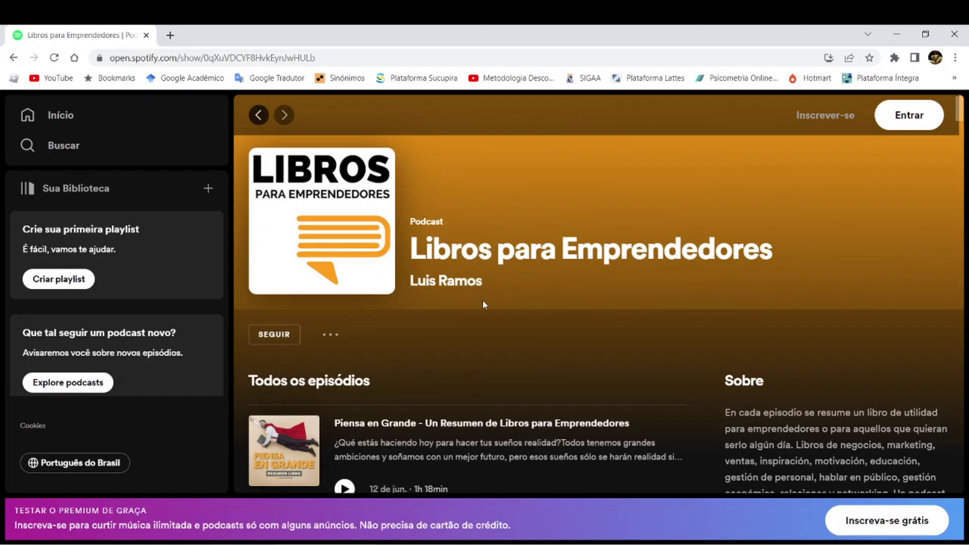
{"action": "left_click", "coordinate": [470, 289]}
{"action": "left_click", "coordinate": [470, 289]}
{"action": "scroll", "coordinate": [471, 289], "scroll_direction": "down", "scroll_amount": 3}
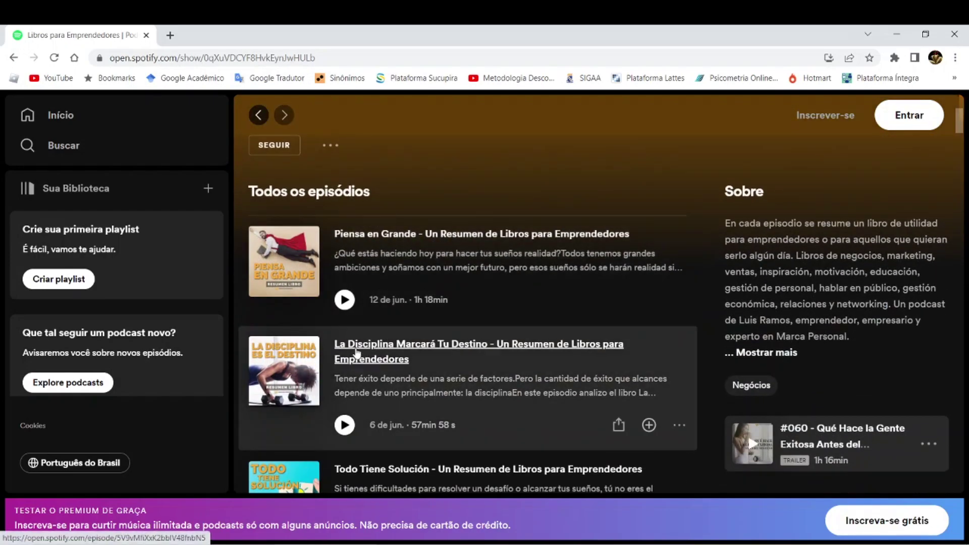
{"action": "left_click", "coordinate": [409, 255]}
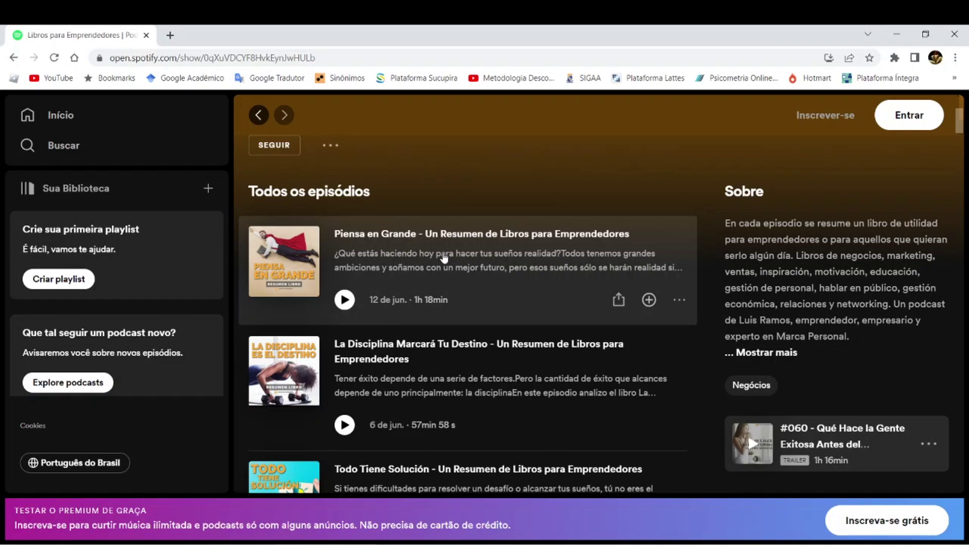
- Return to the Word document and examine the red paraphrase and the direct quotation with its author, year and time stamp
{"action": "key", "text": "alt+Tab"}
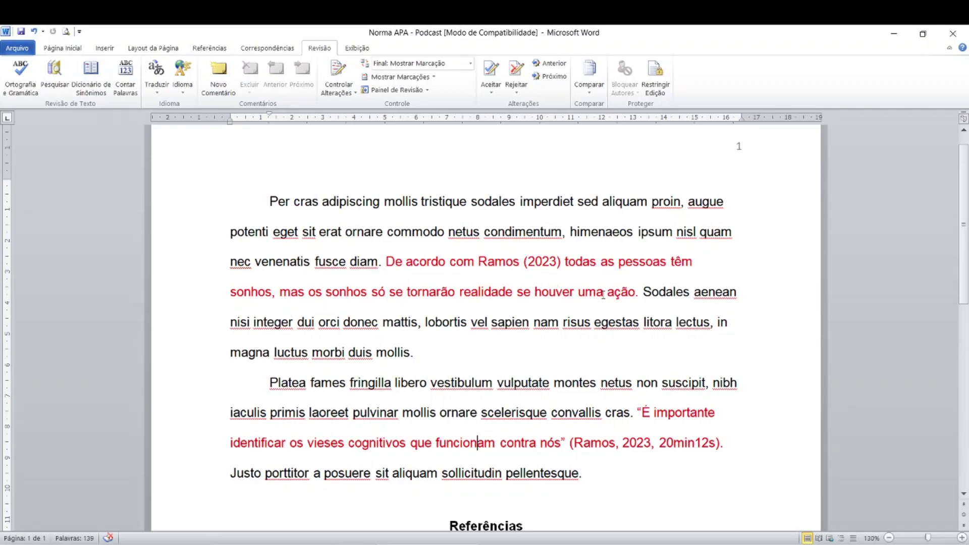
{"action": "key", "text": "ctrl"}
{"action": "key", "text": "ctrl"}
{"action": "key", "text": "ctrl"}
{"action": "key", "text": "ctrl"}
{"action": "key", "text": "ctrl"}
{"action": "scroll", "coordinate": [503, 293], "scroll_direction": "down", "scroll_amount": 3}
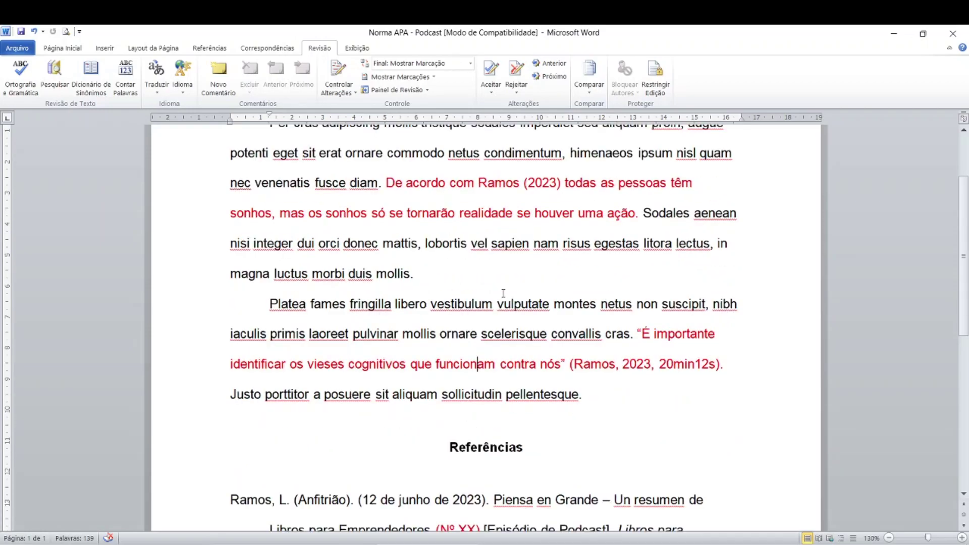
{"action": "scroll", "coordinate": [503, 293], "scroll_direction": "down", "scroll_amount": 1}
{"action": "scroll", "coordinate": [506, 292], "scroll_direction": "down", "scroll_amount": 1}
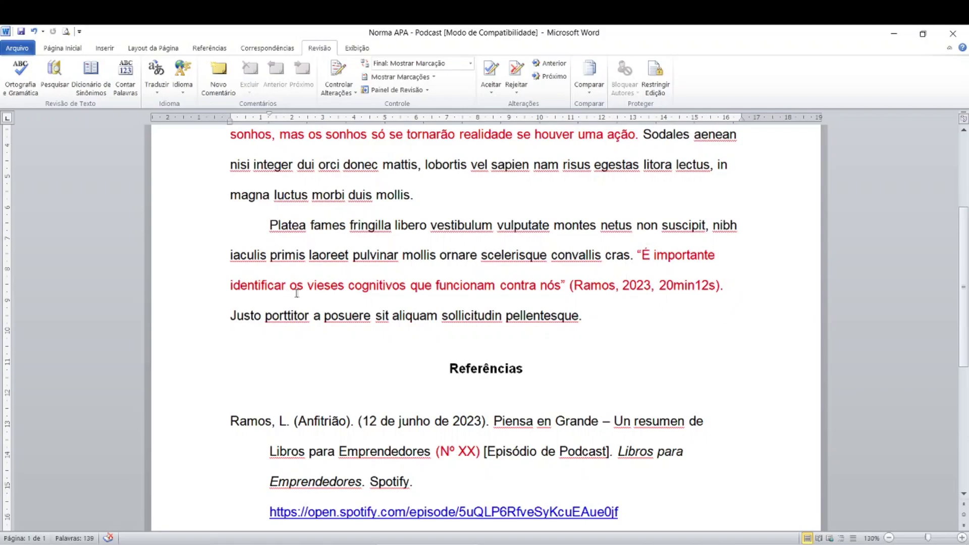
{"action": "left_click", "coordinate": [530, 287]}
{"action": "left_click", "coordinate": [605, 286]}
{"action": "left_click", "coordinate": [606, 288]}
{"action": "left_click", "coordinate": [631, 291]}
{"action": "left_click", "coordinate": [675, 292]}
{"action": "left_click", "coordinate": [547, 287]}
{"action": "left_click", "coordinate": [545, 287]}
- Count the words of the quotation "É importante identificar os vieses cognitivos que funcionam contra nós"
{"action": "left_click", "coordinate": [643, 256]}
{"action": "left_click_drag", "start_coordinate": [643, 256], "coordinate": [562, 286]}
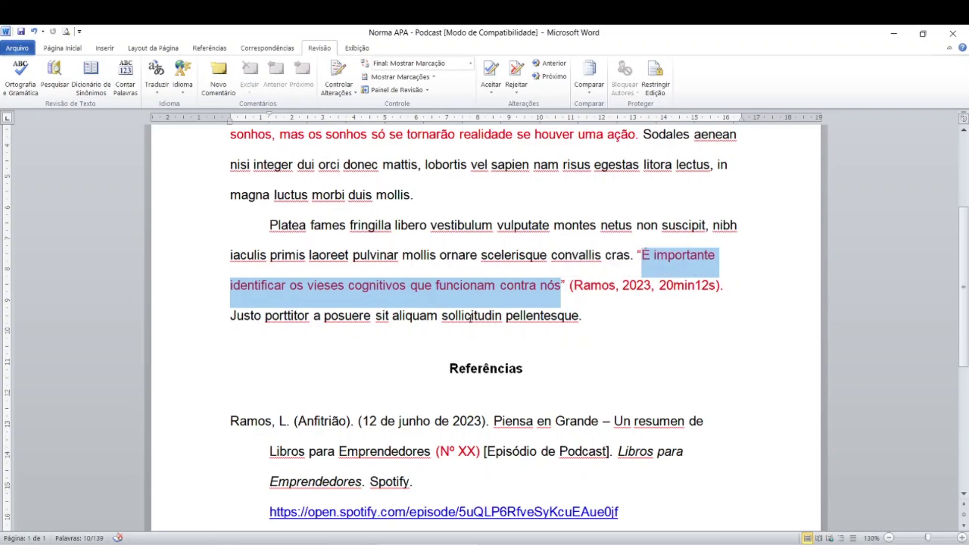
{"action": "left_click", "coordinate": [319, 50]}
{"action": "left_click", "coordinate": [126, 81]}
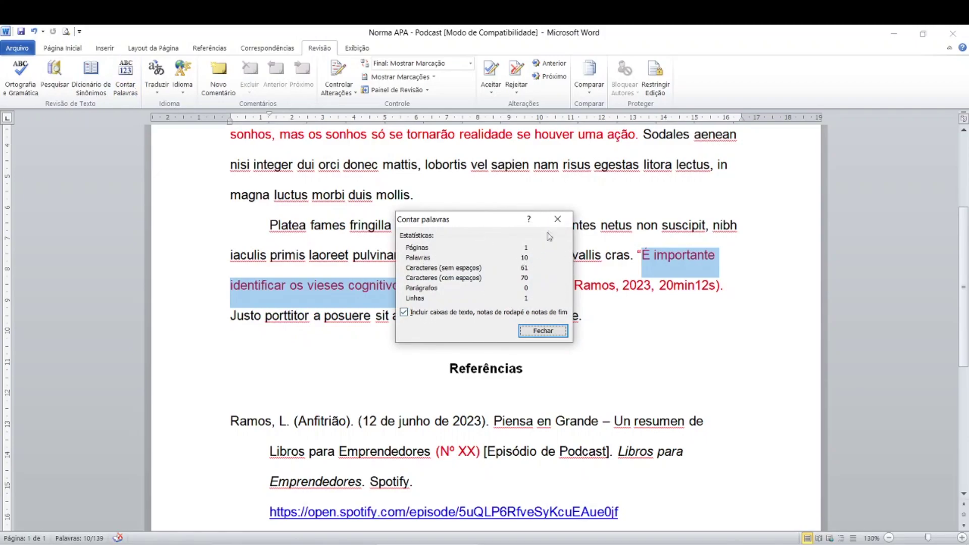
{"action": "left_click", "coordinate": [555, 218]}
{"action": "left_click", "coordinate": [490, 301]}
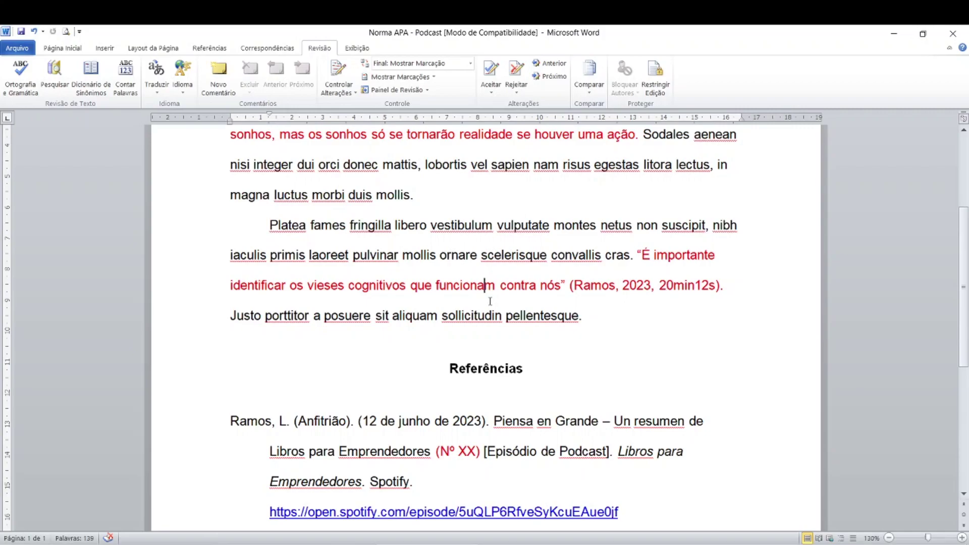
- Compare the author surname in the in-text citations with the podcast entry under Referências
{"action": "key", "text": "ctrl"}
{"action": "key", "text": "ctrl"}
{"action": "scroll", "coordinate": [490, 300], "scroll_direction": "up", "scroll_amount": 1}
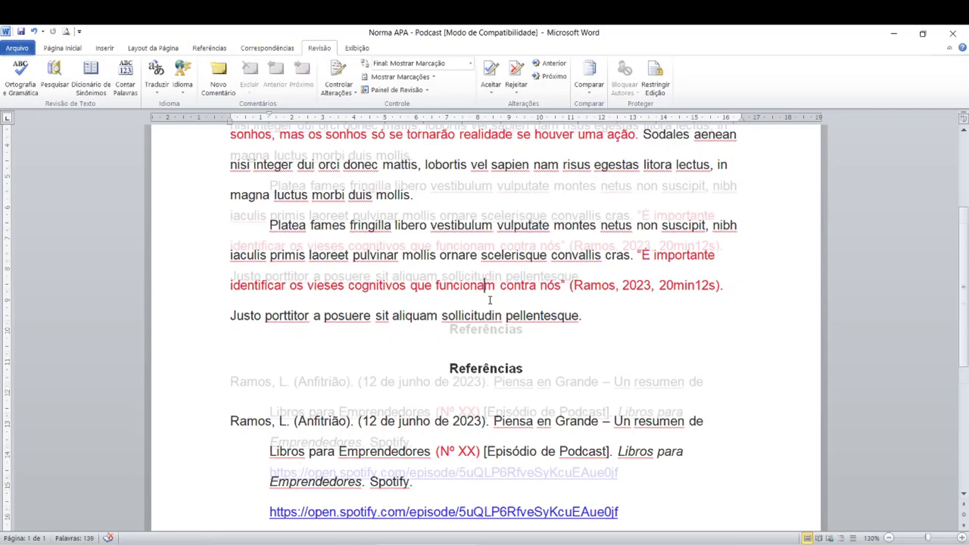
{"action": "scroll", "coordinate": [490, 300], "scroll_direction": "up", "scroll_amount": 3}
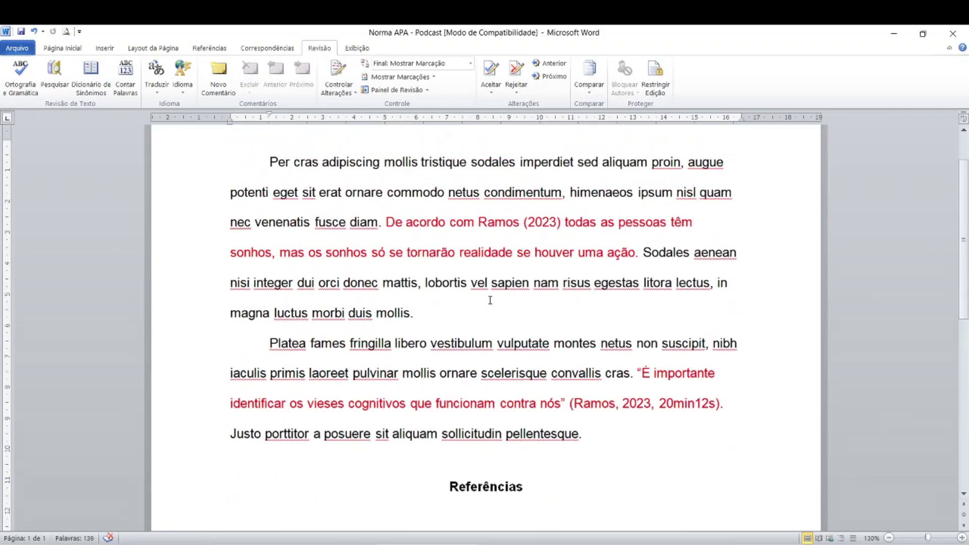
{"action": "left_click", "coordinate": [484, 291]}
{"action": "left_click", "coordinate": [614, 453]}
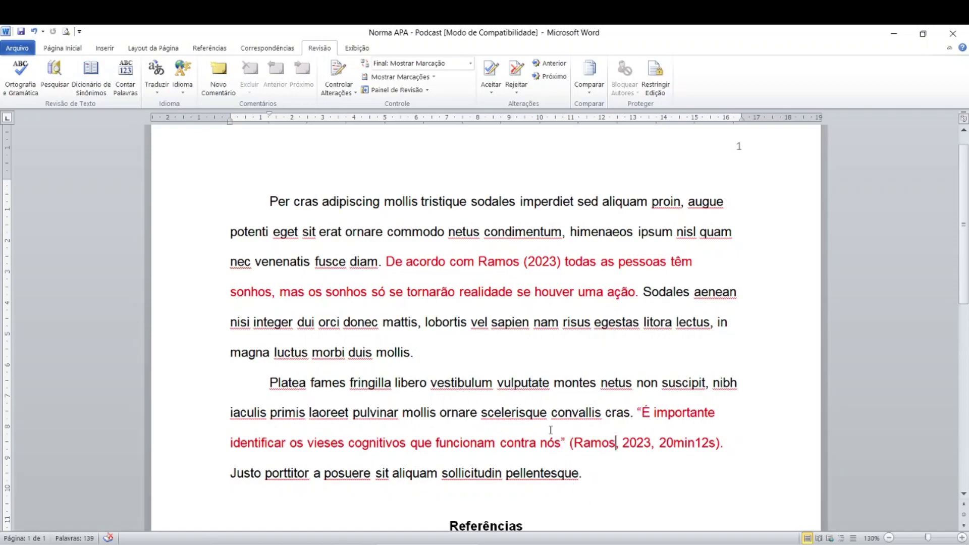
{"action": "scroll", "coordinate": [550, 430], "scroll_direction": "down", "scroll_amount": 3}
{"action": "scroll", "coordinate": [551, 430], "scroll_direction": "down", "scroll_amount": 1}
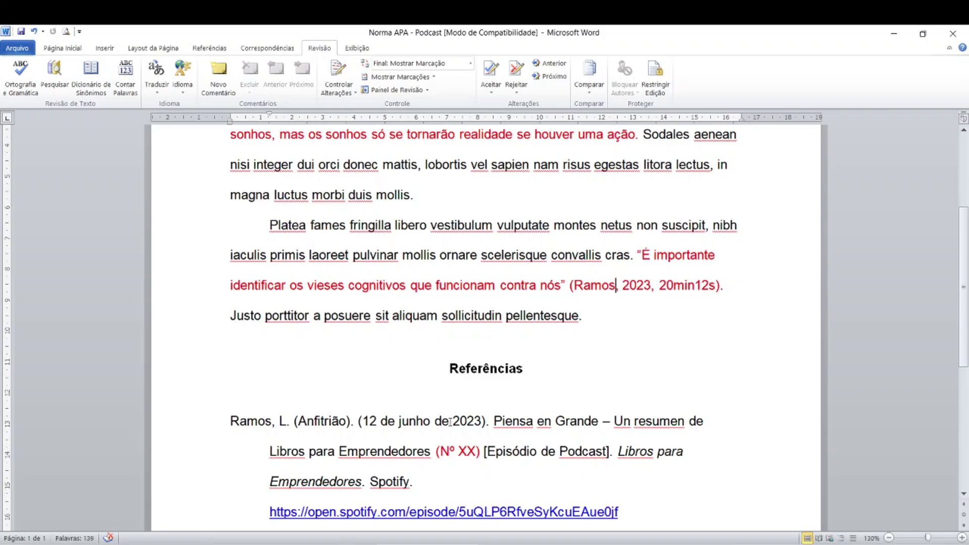
{"action": "scroll", "coordinate": [450, 422], "scroll_direction": "down", "scroll_amount": 2}
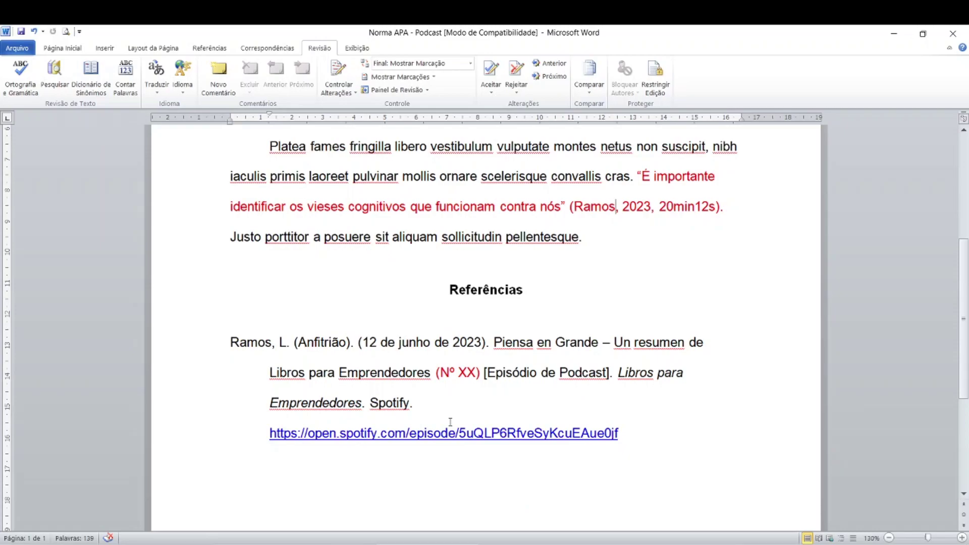
{"action": "scroll", "coordinate": [451, 422], "scroll_direction": "up", "scroll_amount": 1}
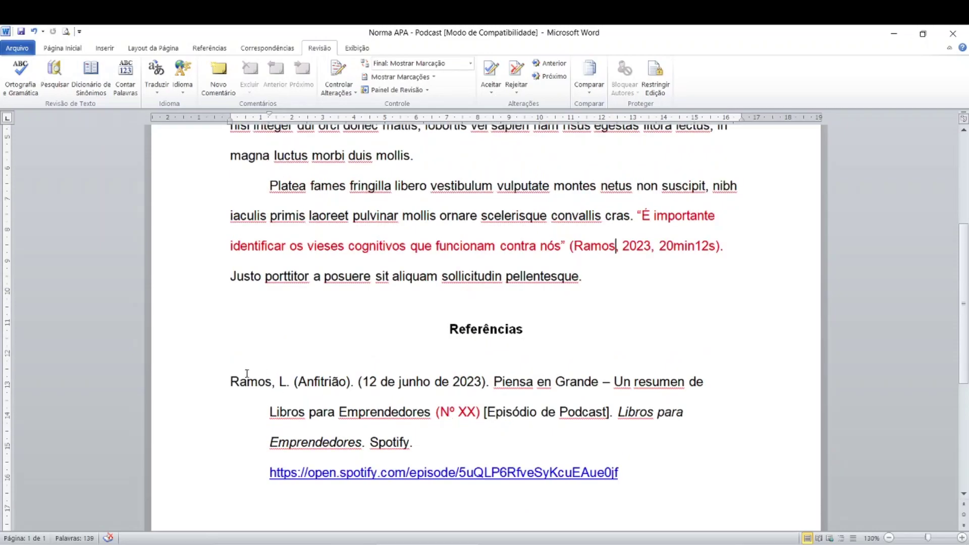
{"action": "key", "text": "ctrl"}
{"action": "key", "text": "ctrl"}
{"action": "key", "text": "ctrl"}
{"action": "left_click", "coordinate": [591, 245]}
{"action": "key", "text": "ctrl"}
{"action": "key", "text": "ctrl"}
{"action": "key", "text": "ctrl"}
{"action": "key", "text": "ctrl"}
{"action": "key", "text": "ctrl"}
{"action": "left_click", "coordinate": [592, 245]}
{"action": "key", "text": "ctrl"}
- Check the host's name on the Spotify podcast page against the surname and initial in the Word reference entry
{"action": "left_click", "coordinate": [258, 387]}
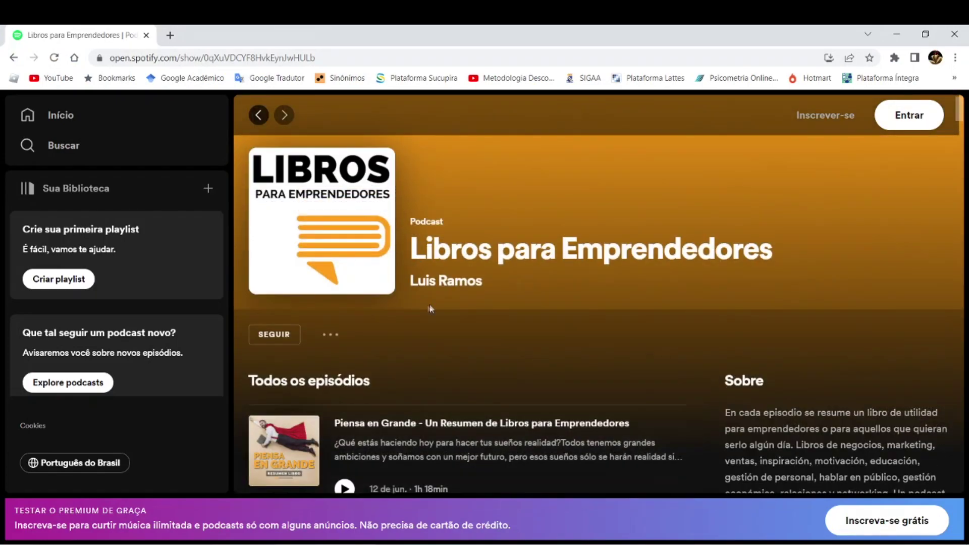
{"action": "key", "text": "ctrl"}
{"action": "key", "text": "alt+Tab"}
{"action": "scroll", "coordinate": [306, 363], "scroll_direction": "down", "scroll_amount": 1}
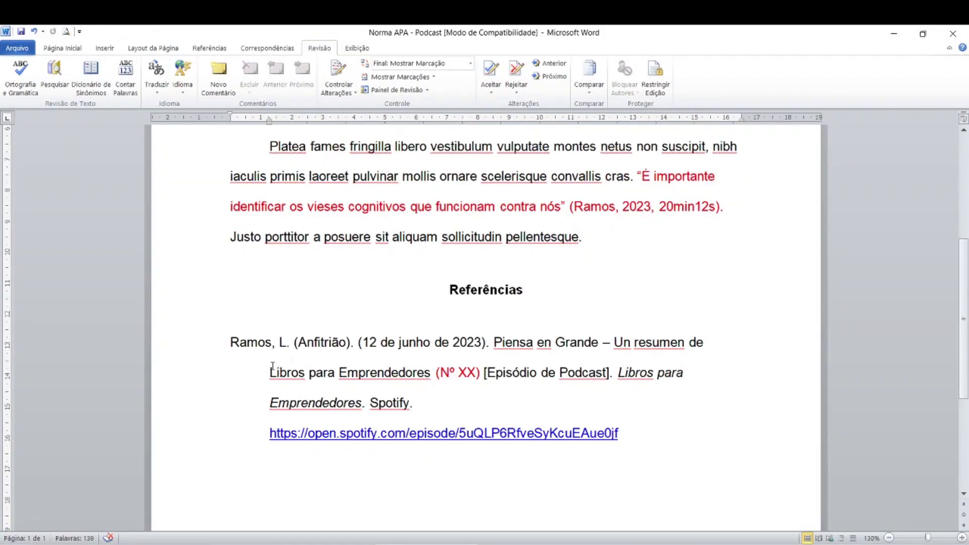
{"action": "left_click", "coordinate": [244, 347]}
{"action": "left_click", "coordinate": [244, 348]}
{"action": "left_click", "coordinate": [282, 347]}
{"action": "left_click", "coordinate": [283, 347]}
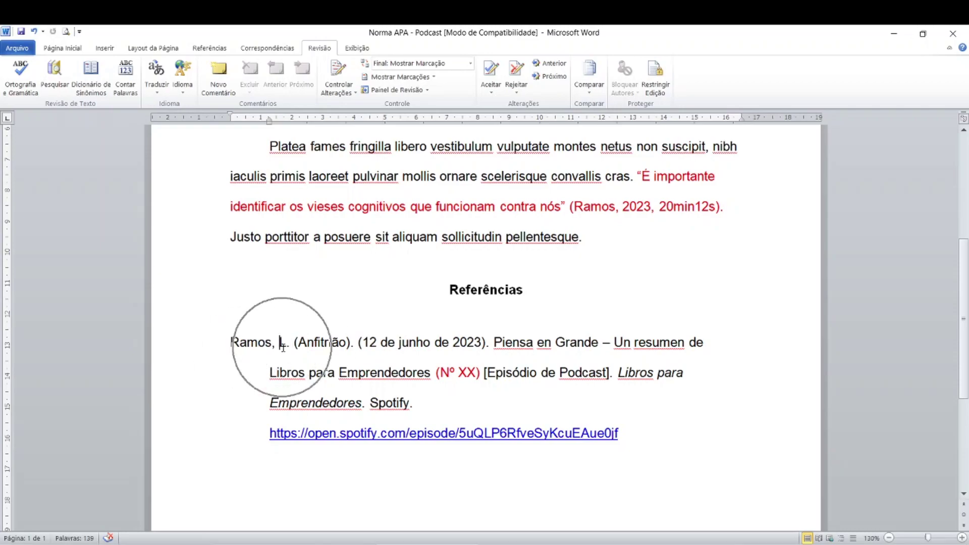
{"action": "left_click", "coordinate": [282, 347]}
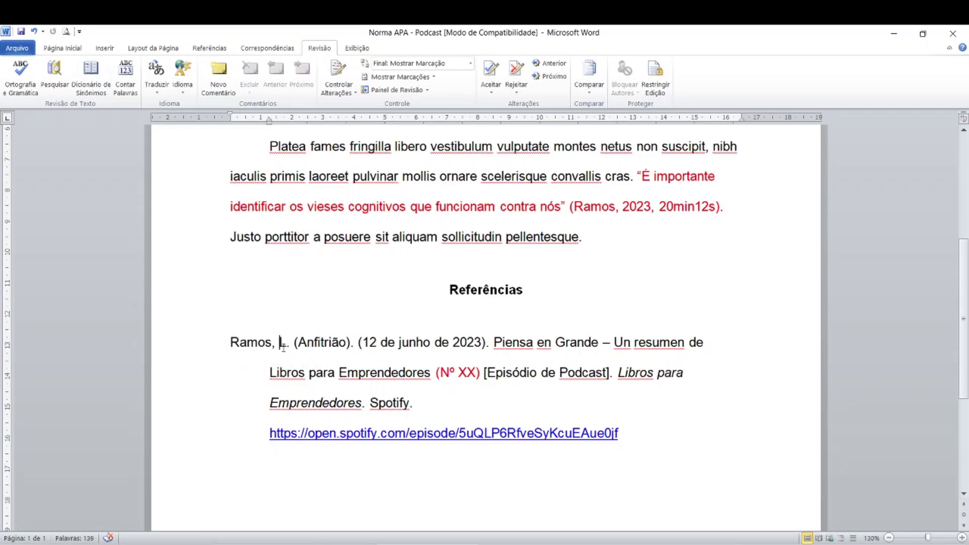
- Try adding a second initial "A." to the author in the reference entry and remove it again
{"action": "left_click", "coordinate": [284, 347]}
{"action": "left_click", "coordinate": [284, 347]}
{"action": "left_click", "coordinate": [291, 347]}
{"action": "type", "text": "A"}
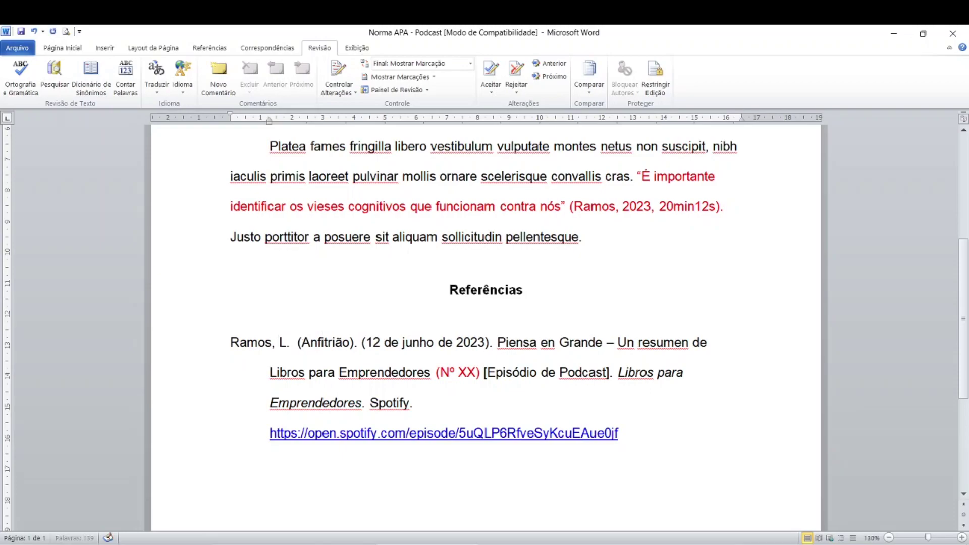
{"action": "type", "text": "."}
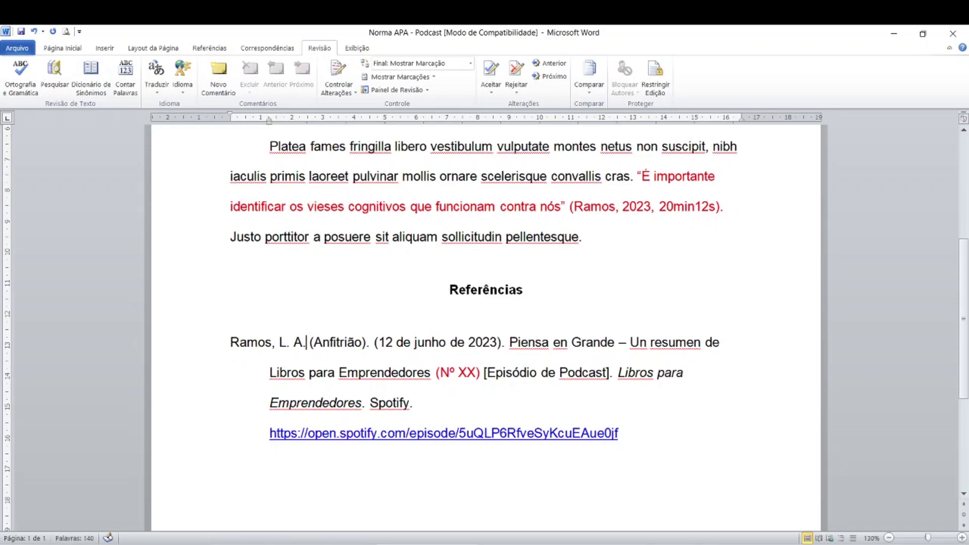
{"action": "key", "text": "BackSpace"}
{"action": "key", "text": "BackSpace"}
{"action": "key", "text": "BackSpace"}
{"action": "key", "text": "BackSpace"}
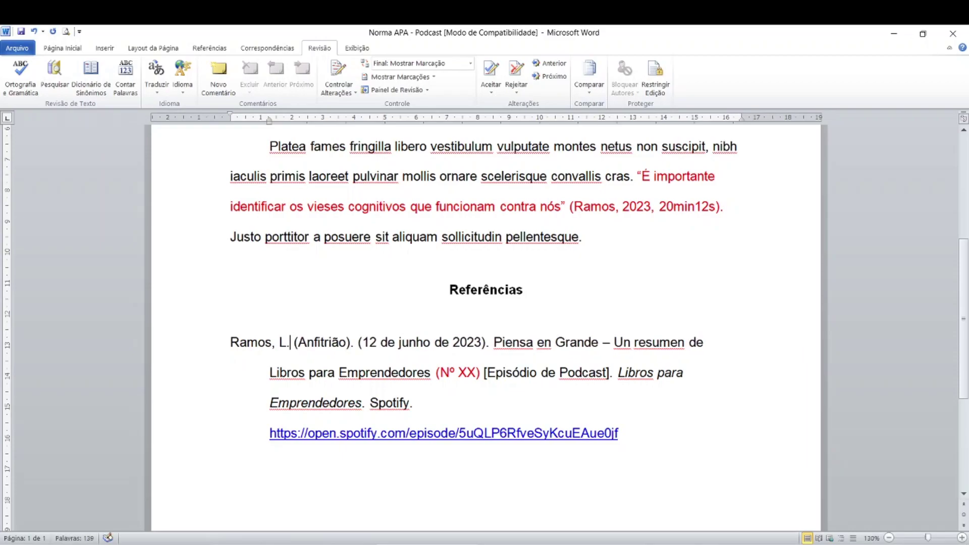
{"action": "type", "text": "."}
- Check the publication date of the episode Piensa en Grande on Spotify, opening its episode page, for the reference entry's date
{"action": "left_click", "coordinate": [319, 344]}
{"action": "left_click", "coordinate": [385, 345]}
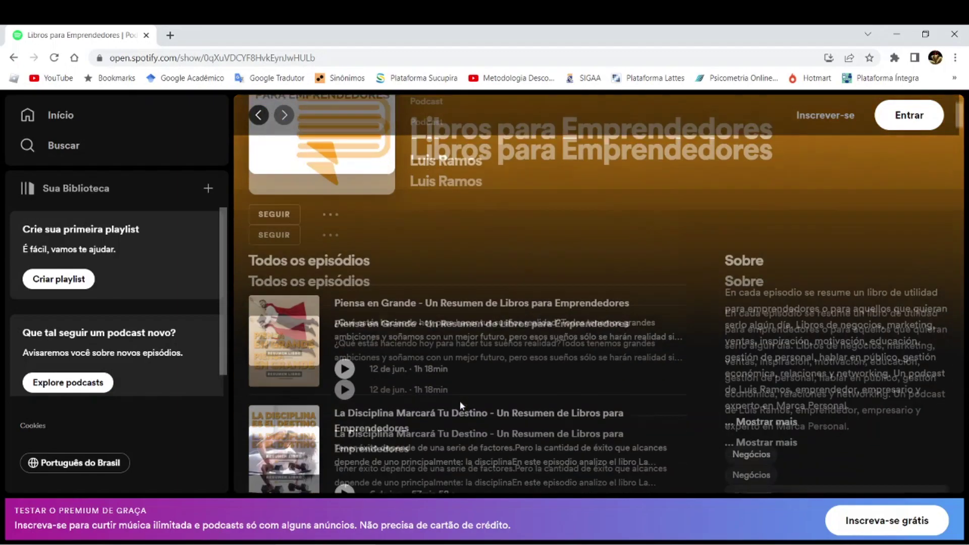
{"action": "left_click", "coordinate": [374, 371]}
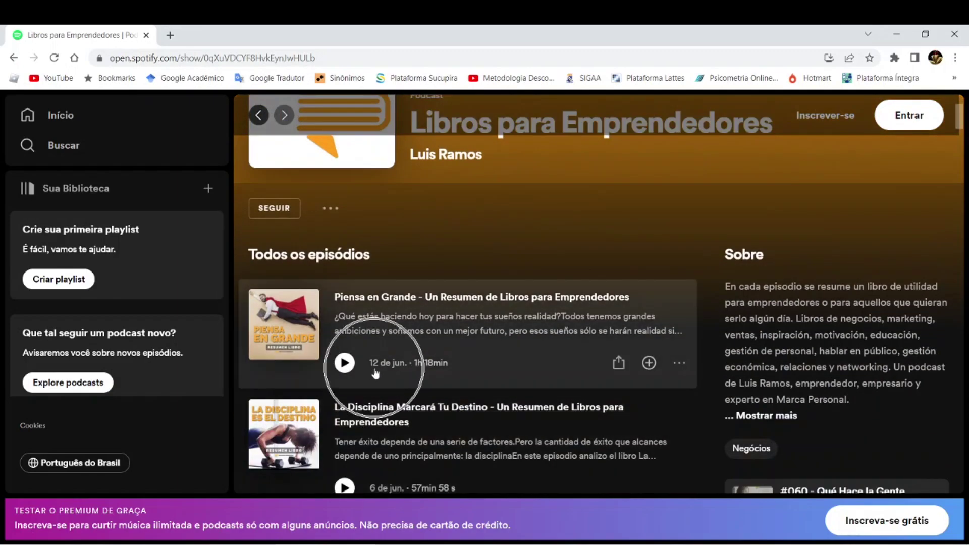
{"action": "left_click", "coordinate": [397, 299]}
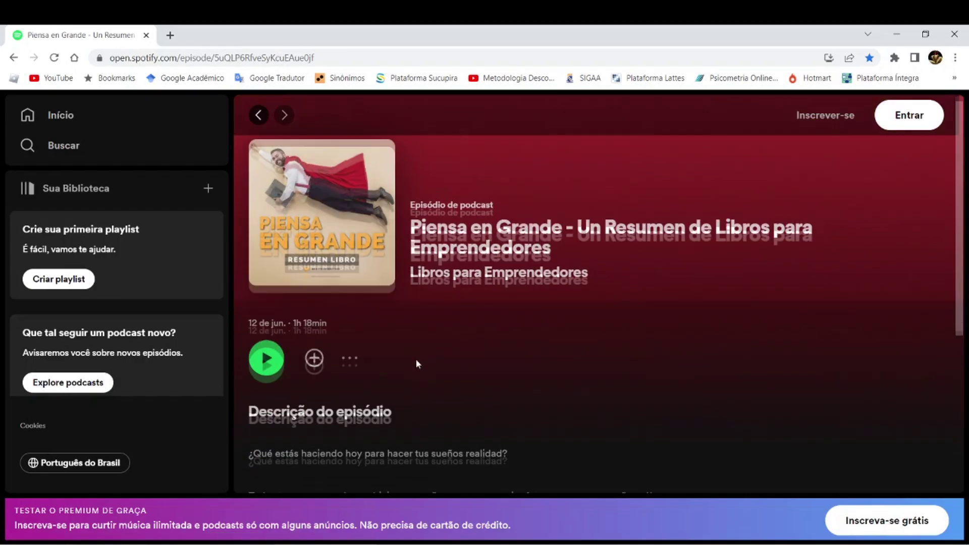
{"action": "key", "text": "alt+Tab"}
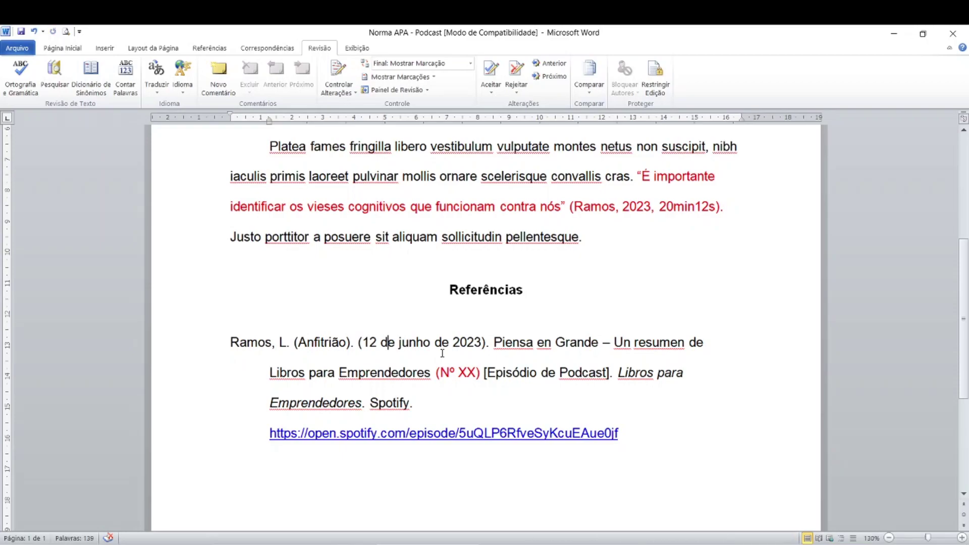
- Examine the Spotify episode page for the episode title used in the reference and for an episode number
{"action": "left_click", "coordinate": [621, 345]}
{"action": "key", "text": "alt+Tab"}
{"action": "scroll", "coordinate": [508, 280], "scroll_direction": "up", "scroll_amount": 1}
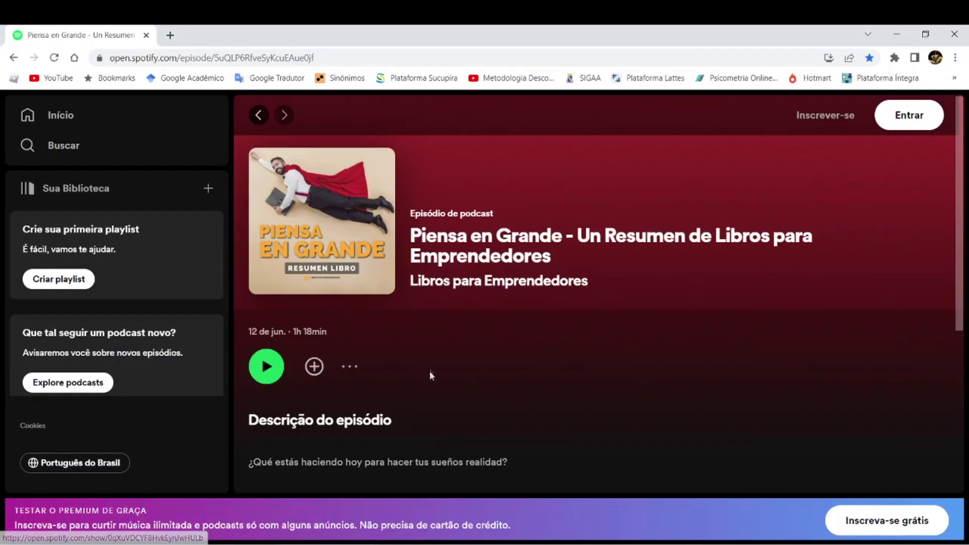
{"action": "scroll", "coordinate": [433, 364], "scroll_direction": "down", "scroll_amount": 1}
{"action": "scroll", "coordinate": [432, 363], "scroll_direction": "up", "scroll_amount": 1}
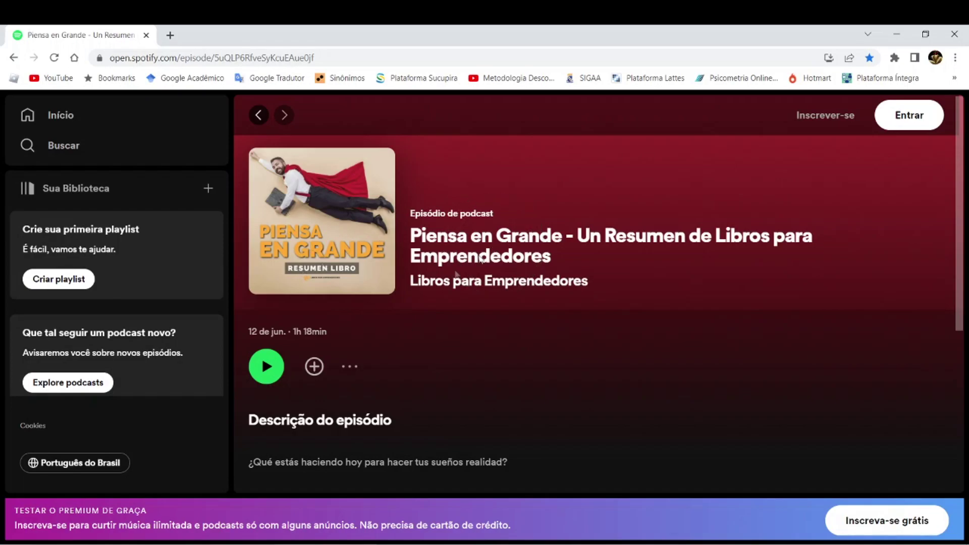
{"action": "scroll", "coordinate": [319, 284], "scroll_direction": "down", "scroll_amount": 3}
{"action": "key", "text": "ctrl"}
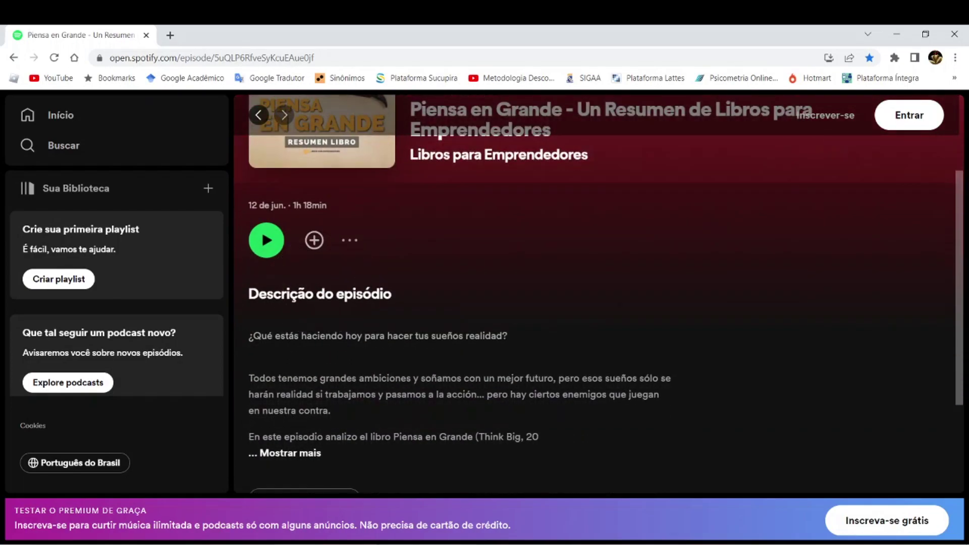
- Switch to Word and delete the "(Nº XX)" episode number placeholder from the podcast reference
{"action": "left_click", "coordinate": [344, 544]}
{"action": "key", "text": "ctrl"}
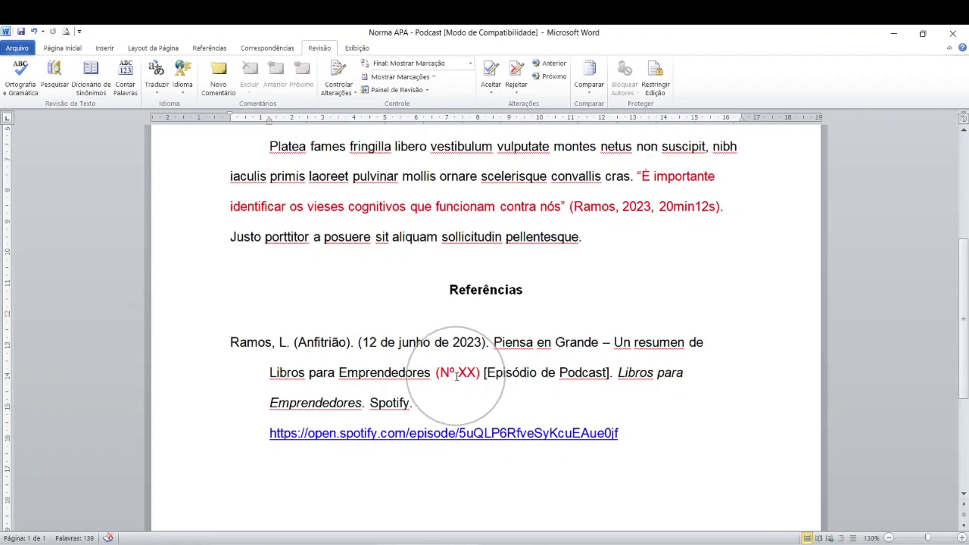
{"action": "left_click", "coordinate": [436, 375]}
{"action": "left_click_drag", "start_coordinate": [436, 376], "coordinate": [483, 374]}
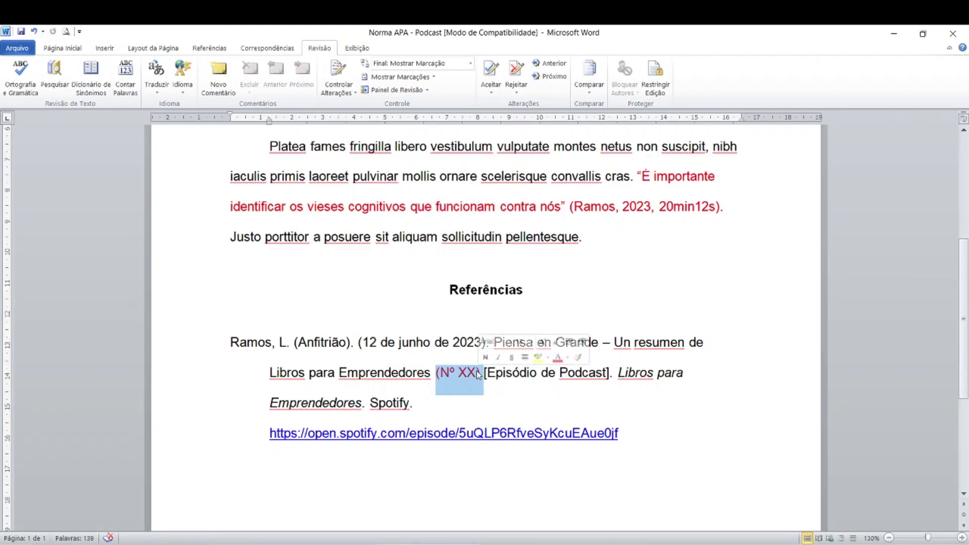
{"action": "key", "text": "Delete"}
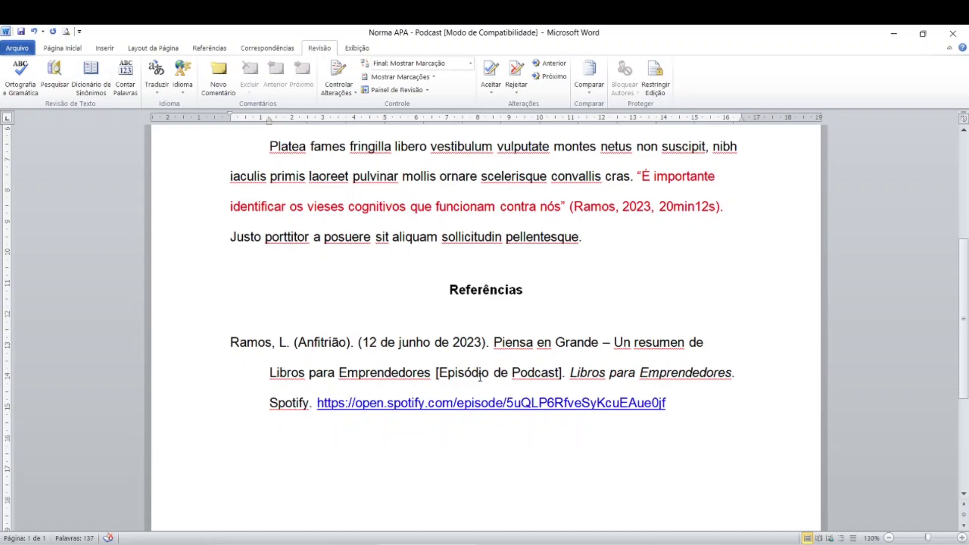
{"action": "key", "text": "ctrl"}
{"action": "key", "text": "ctrl"}
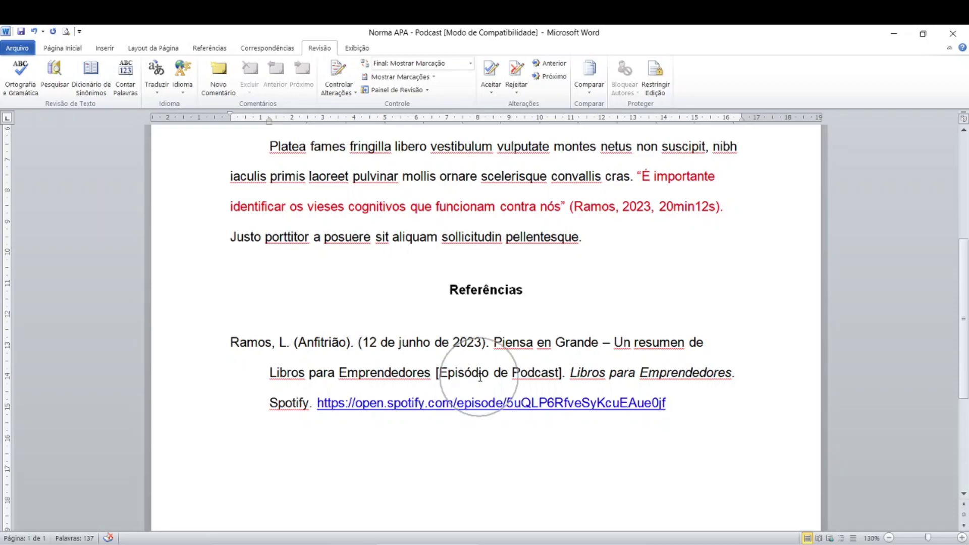
- Add "em áudio" to the bracketed description in the reference so it reads "[Episódio de Podcast em áudio]"
{"action": "key", "text": "ctrl"}
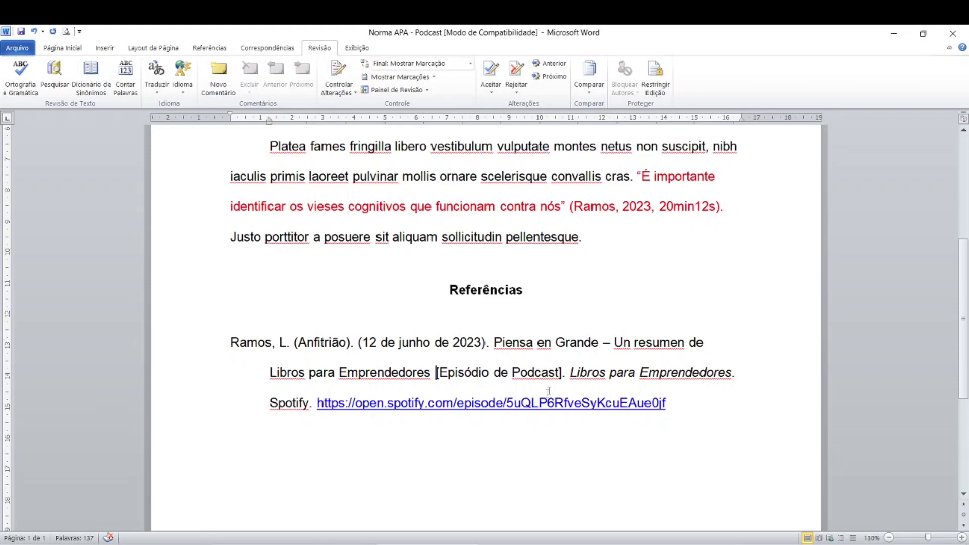
{"action": "type", "text": "em "}
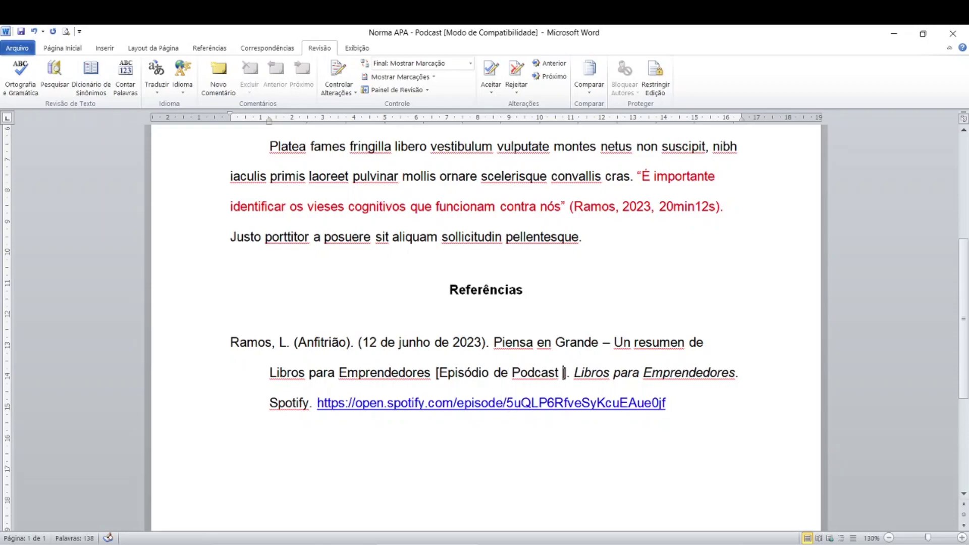
{"action": "type", "text": "áudio"}
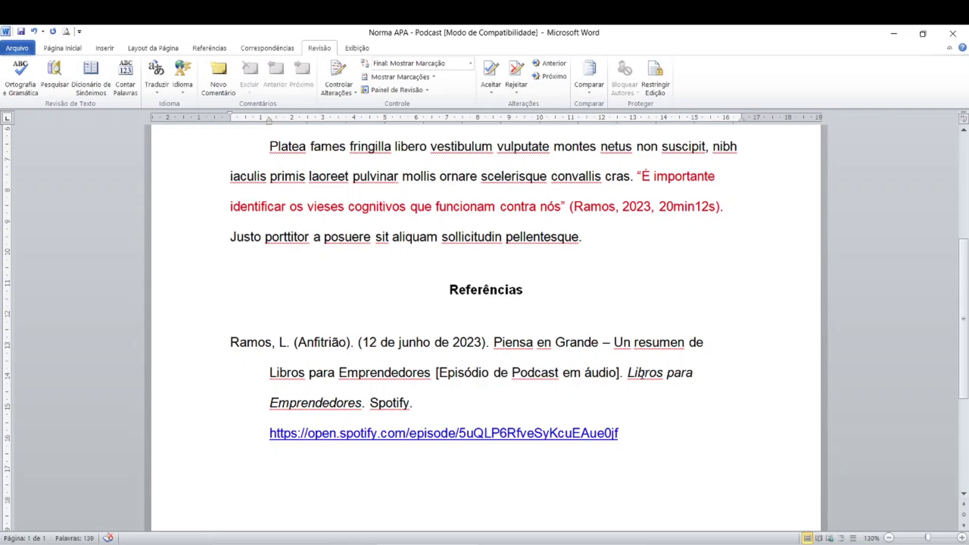
- Check the podcast's title on its Spotify show page against the italic title in the reference, returning to Word
{"action": "key", "text": "ctrl"}
{"action": "key", "text": "ctrl"}
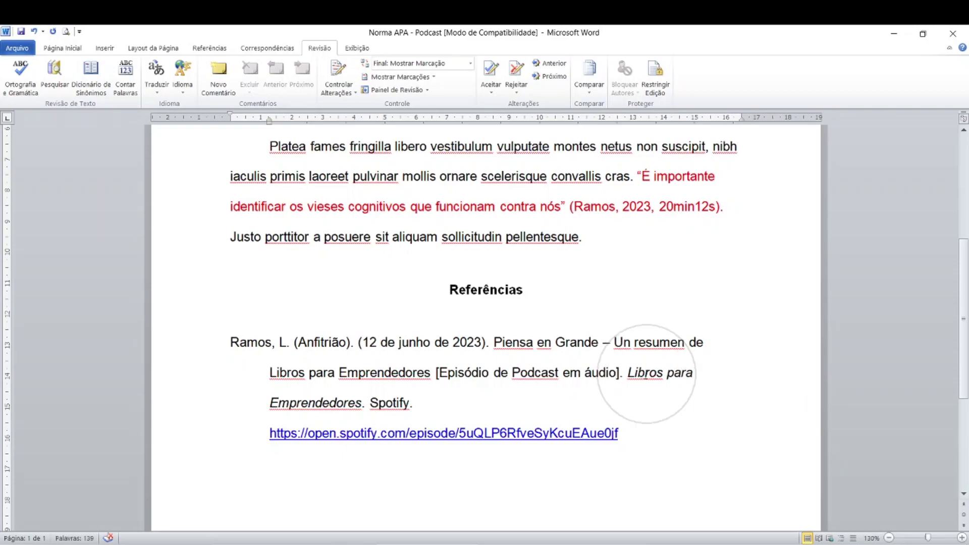
{"action": "left_click", "coordinate": [605, 433], "text": "ctrl"}
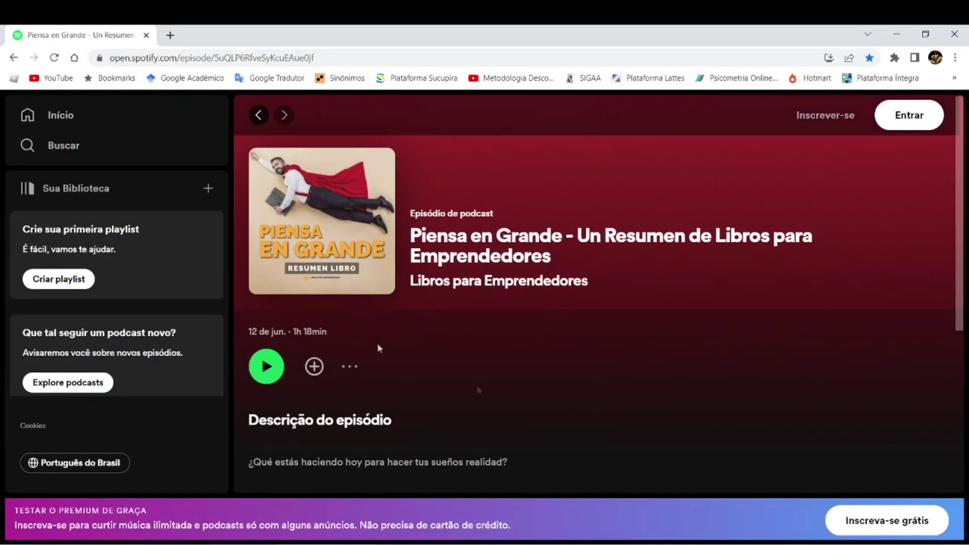
{"action": "left_click", "coordinate": [258, 117]}
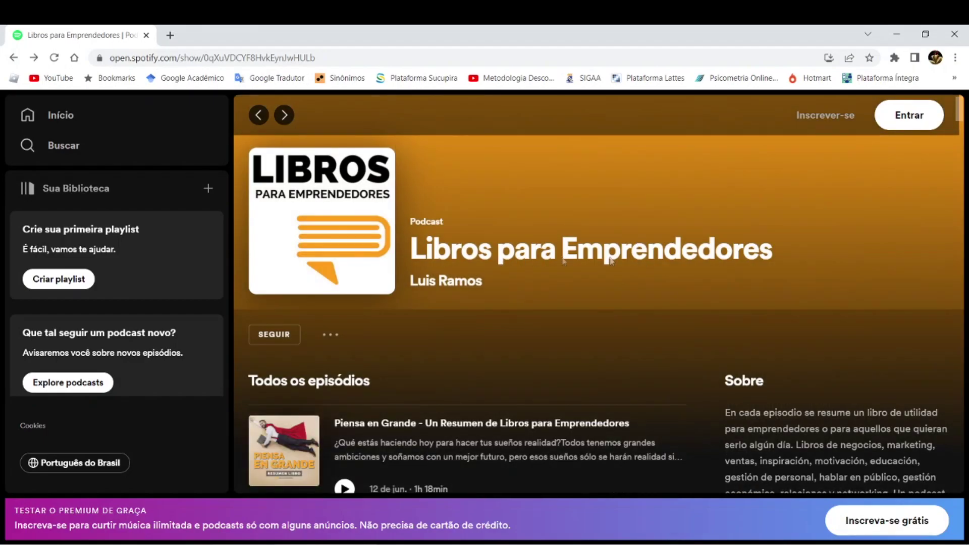
{"action": "left_click", "coordinate": [530, 247]}
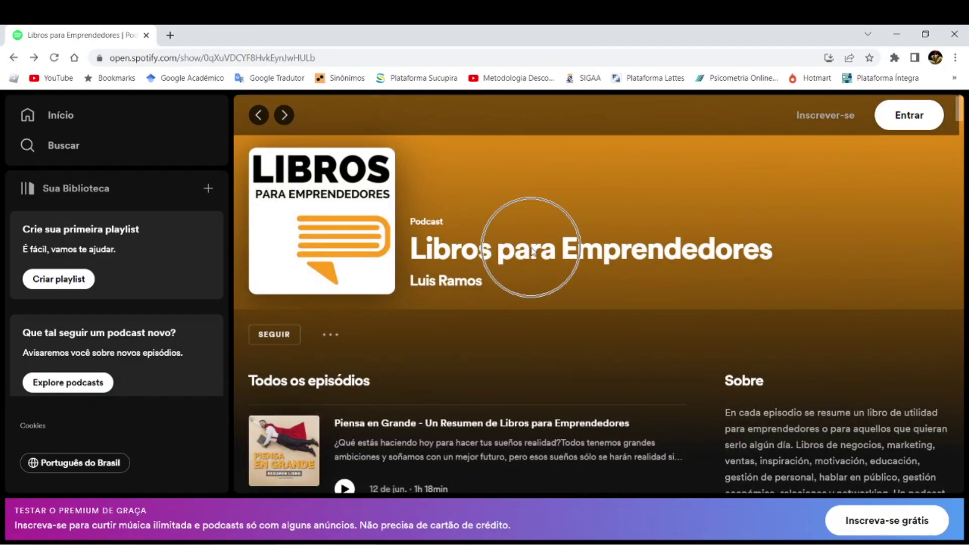
{"action": "key", "text": "alt+Tab"}
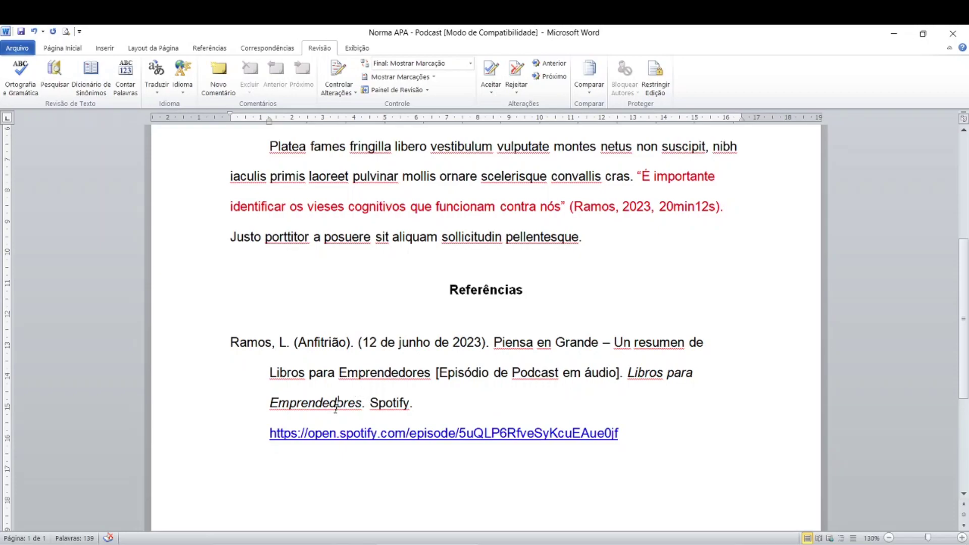
- Review the closing elements of the reference entry: the italic podcast title, the platform name and the episode link
{"action": "left_click", "coordinate": [640, 374]}
{"action": "left_click", "coordinate": [379, 402]}
{"action": "left_click", "coordinate": [379, 402]}
{"action": "left_click", "coordinate": [379, 403]}
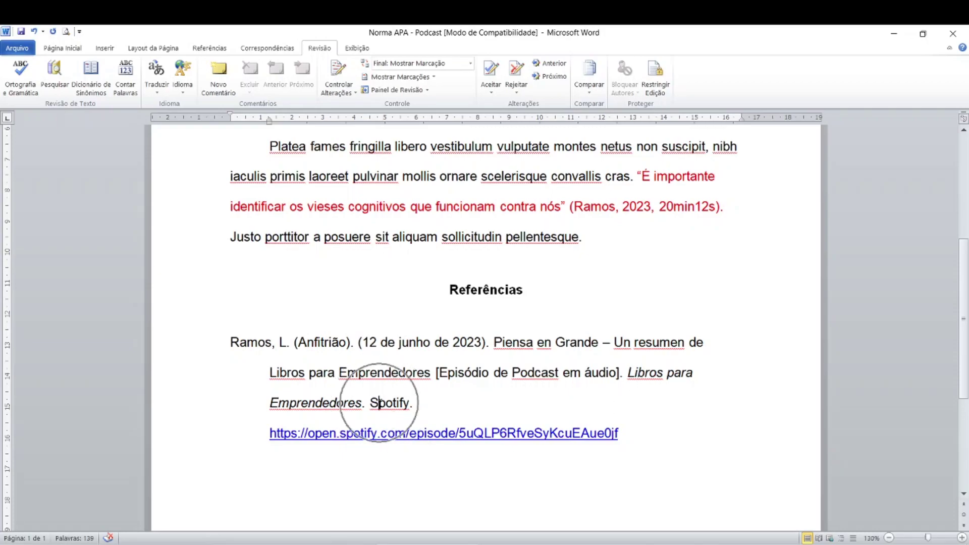
{"action": "left_click", "coordinate": [386, 434]}
{"action": "left_click", "coordinate": [386, 435]}
{"action": "left_click", "coordinate": [386, 435]}
{"action": "left_click", "coordinate": [385, 435]}
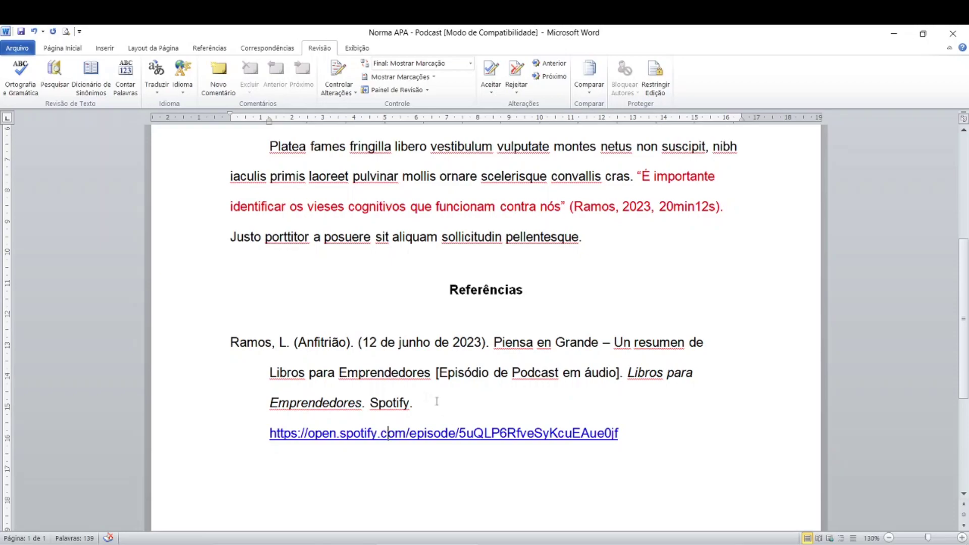
- Select the whole reference entry and check its paragraph alignment setting
{"action": "left_click", "coordinate": [406, 376]}
{"action": "left_click", "coordinate": [220, 335]}
{"action": "left_click_drag", "start_coordinate": [230, 342], "coordinate": [646, 456]}
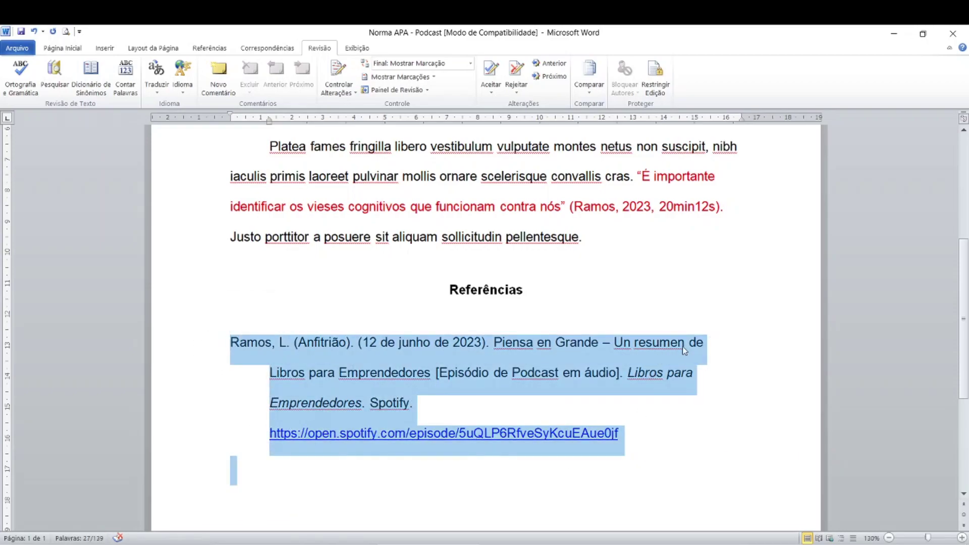
{"action": "left_click", "coordinate": [74, 51]}
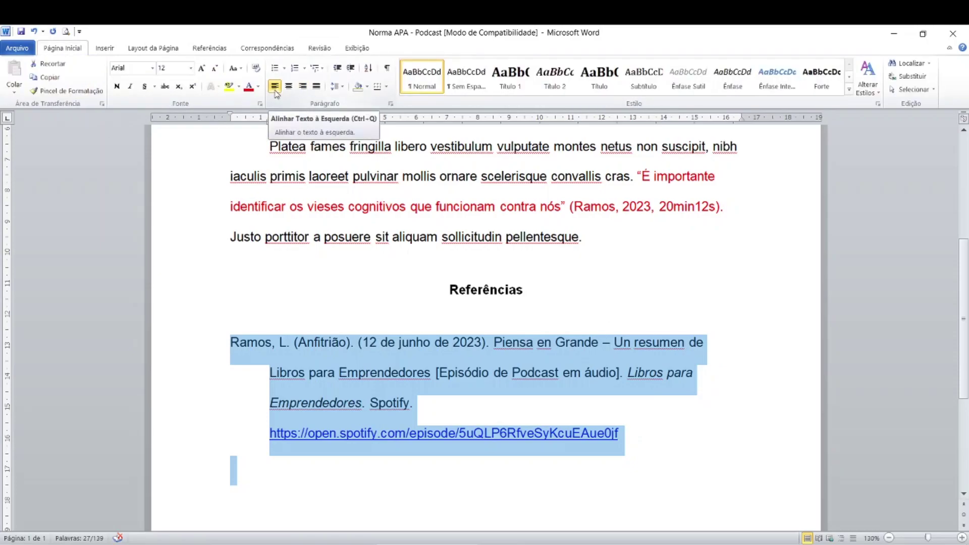
{"action": "left_click", "coordinate": [306, 373]}
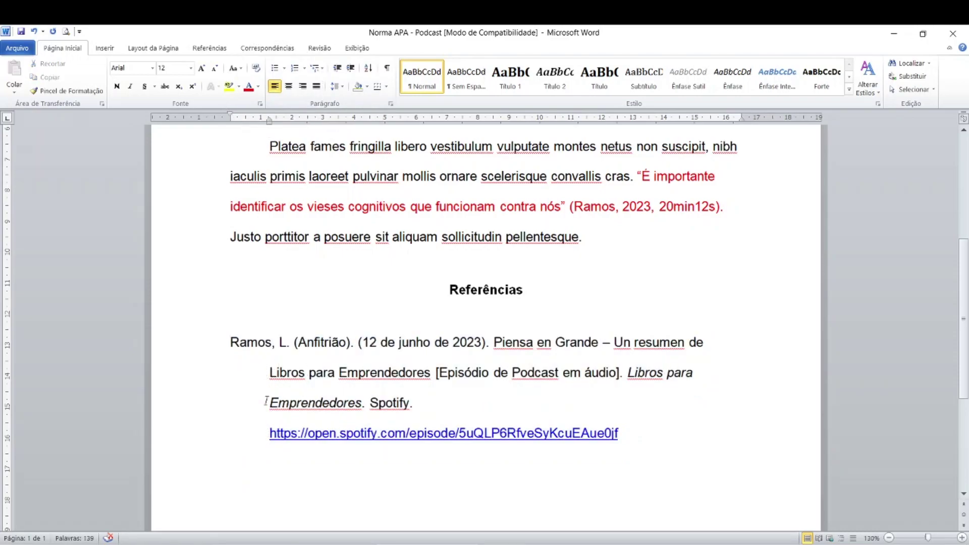
- Remove the hanging indent from the reference entry so all its lines start at the margin
{"action": "left_click_drag", "start_coordinate": [270, 372], "coordinate": [624, 439]}
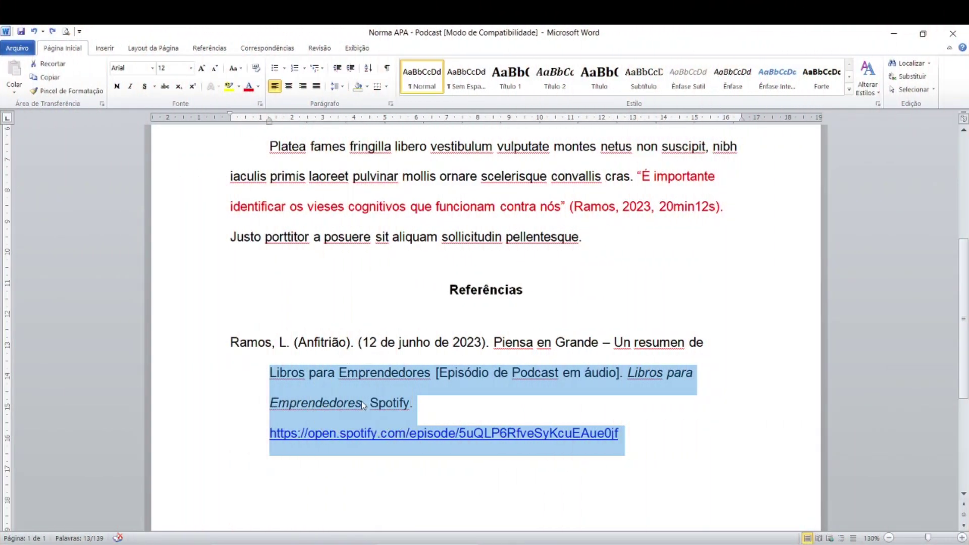
{"action": "left_click_drag", "start_coordinate": [268, 120], "coordinate": [231, 120]}
{"action": "left_click", "coordinate": [336, 434]}
{"action": "left_click", "coordinate": [354, 354]}
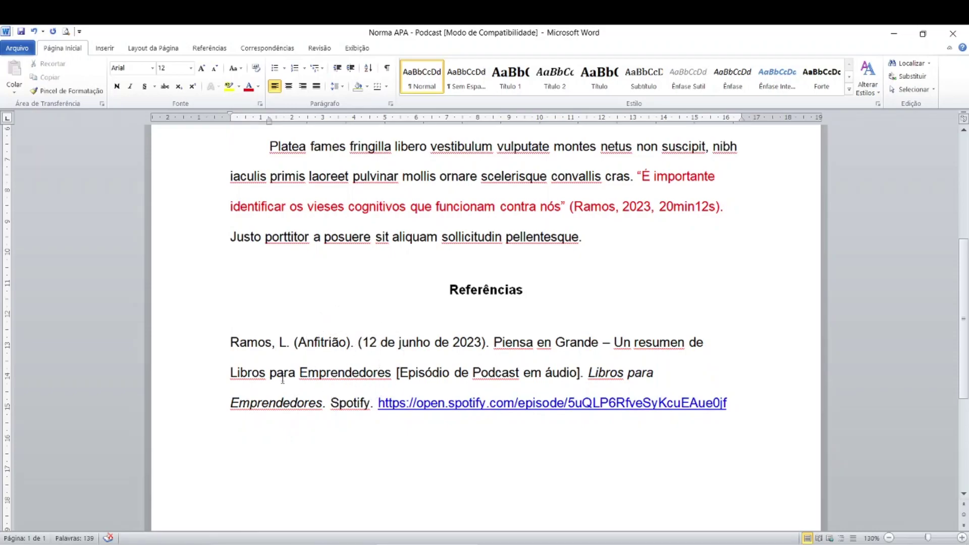
- Apply a special indent of type Deslocamento (hanging) of 1,27 cm to the whole reference entry
{"action": "left_click_drag", "start_coordinate": [228, 334], "coordinate": [243, 424]}
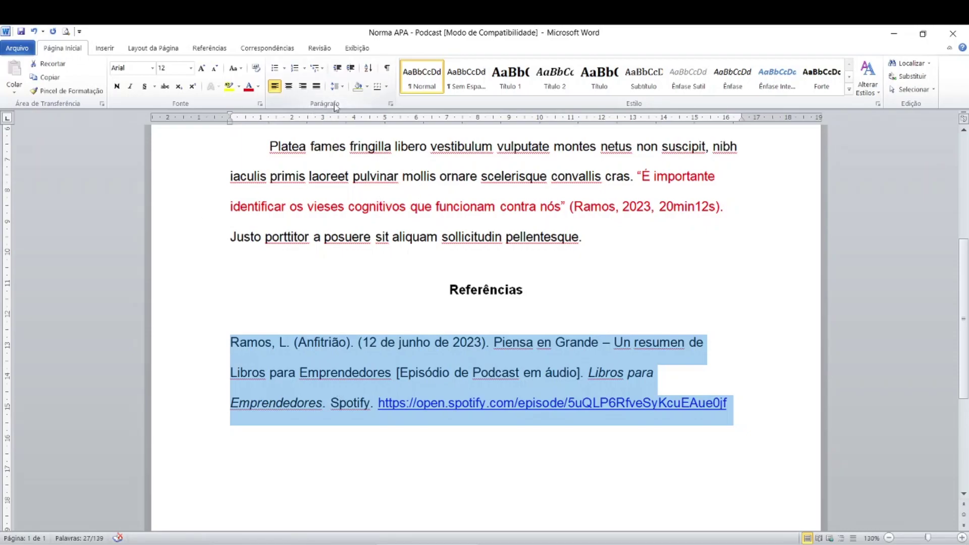
{"action": "left_click", "coordinate": [391, 105]}
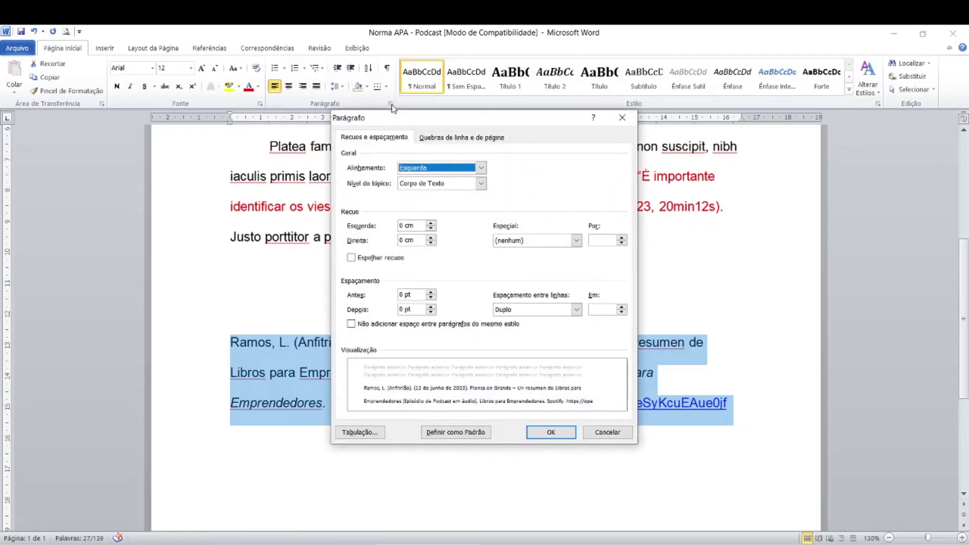
{"action": "left_click", "coordinate": [575, 241]}
{"action": "left_click", "coordinate": [523, 268]}
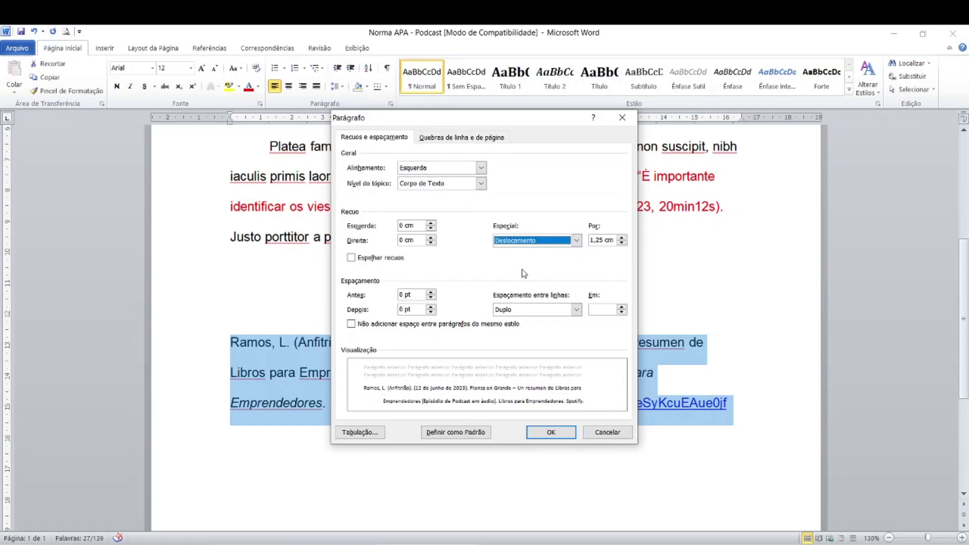
{"action": "left_click", "coordinate": [604, 240]}
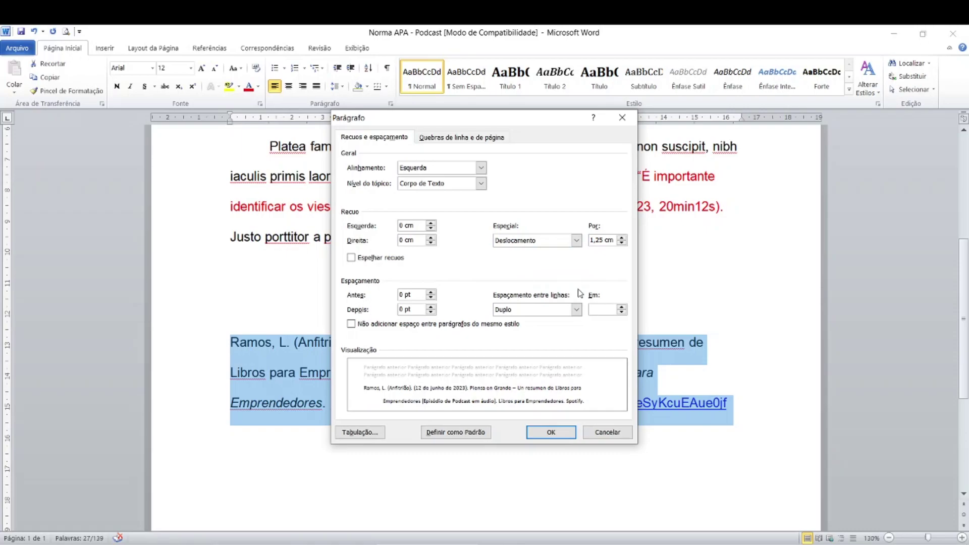
{"action": "key", "text": "BackSpace"}
{"action": "type", "text": "7"}
{"action": "left_click", "coordinate": [551, 432]}
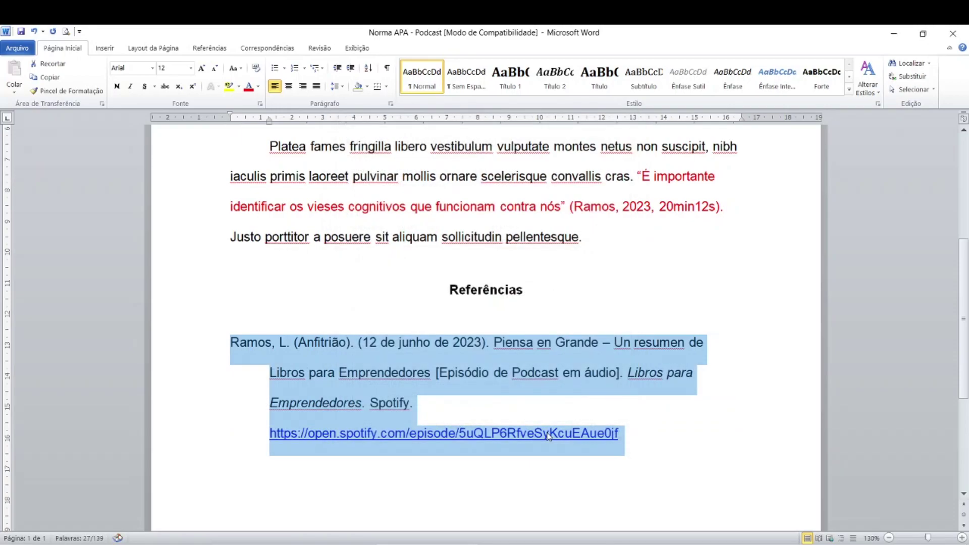
{"action": "left_click", "coordinate": [474, 425]}
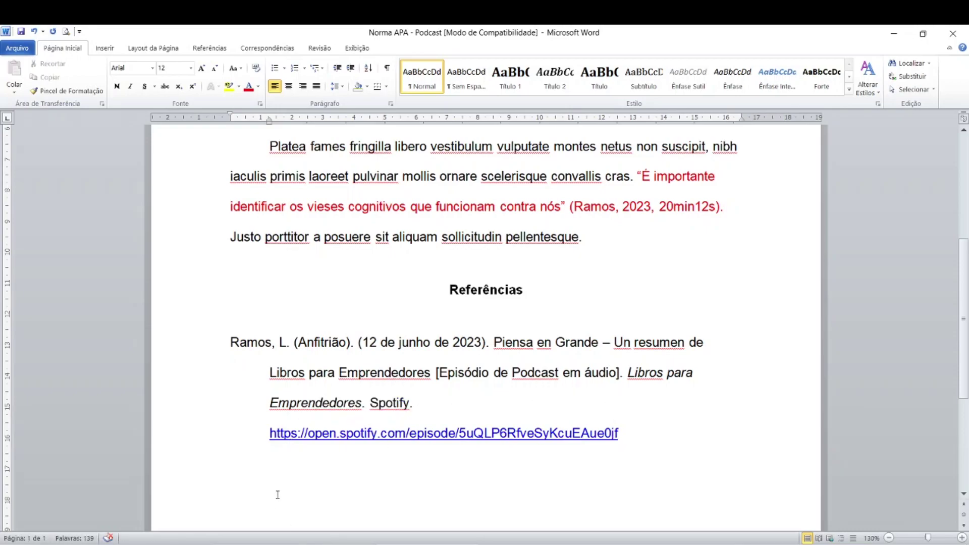
- Left-align the podcast reference entry
{"action": "left_click", "coordinate": [307, 392]}
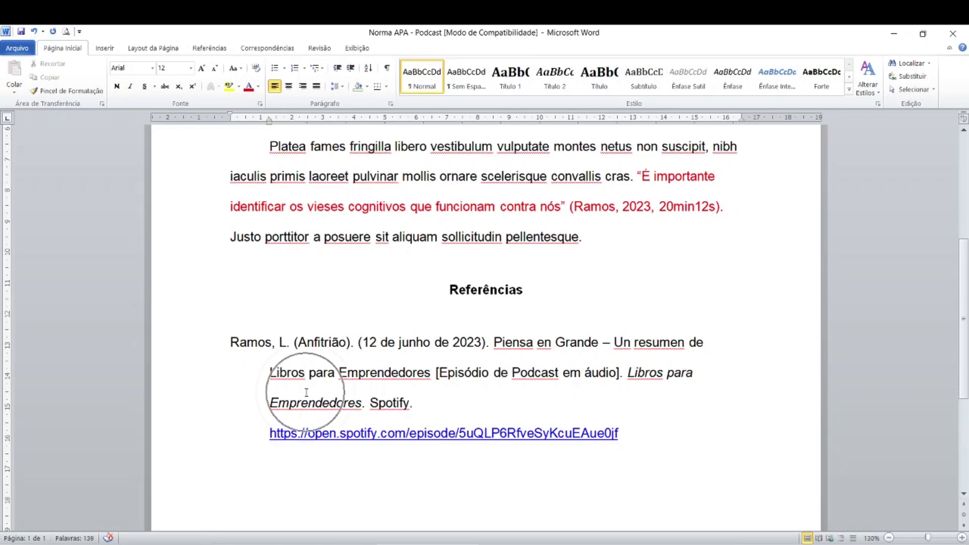
{"action": "left_click", "coordinate": [275, 87]}
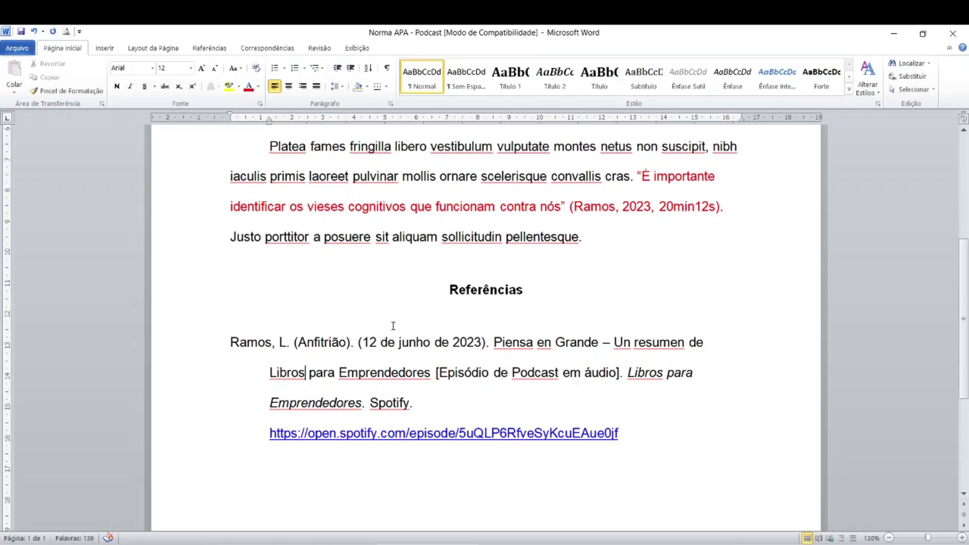
{"action": "scroll", "coordinate": [393, 326], "scroll_direction": "up", "scroll_amount": 1}
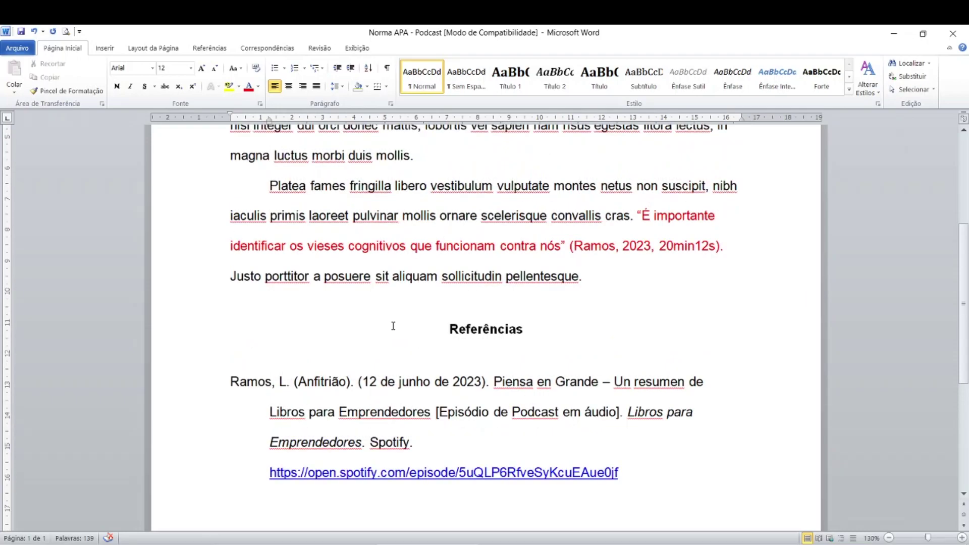
{"action": "scroll", "coordinate": [393, 325], "scroll_direction": "up", "scroll_amount": 1}
{"action": "scroll", "coordinate": [393, 326], "scroll_direction": "down", "scroll_amount": 1}
{"action": "scroll", "coordinate": [393, 325], "scroll_direction": "down", "scroll_amount": 1}
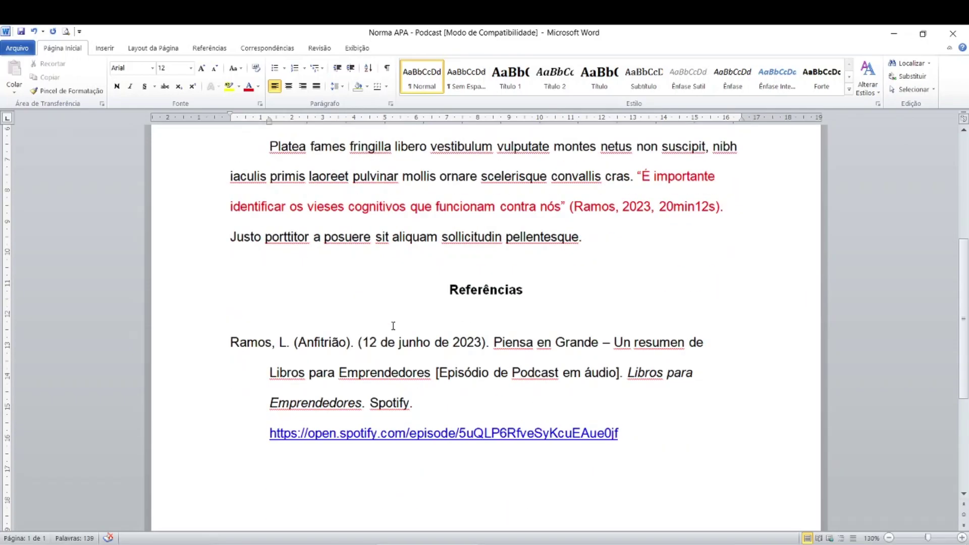
{"action": "scroll", "coordinate": [393, 326], "scroll_direction": "down", "scroll_amount": 3}
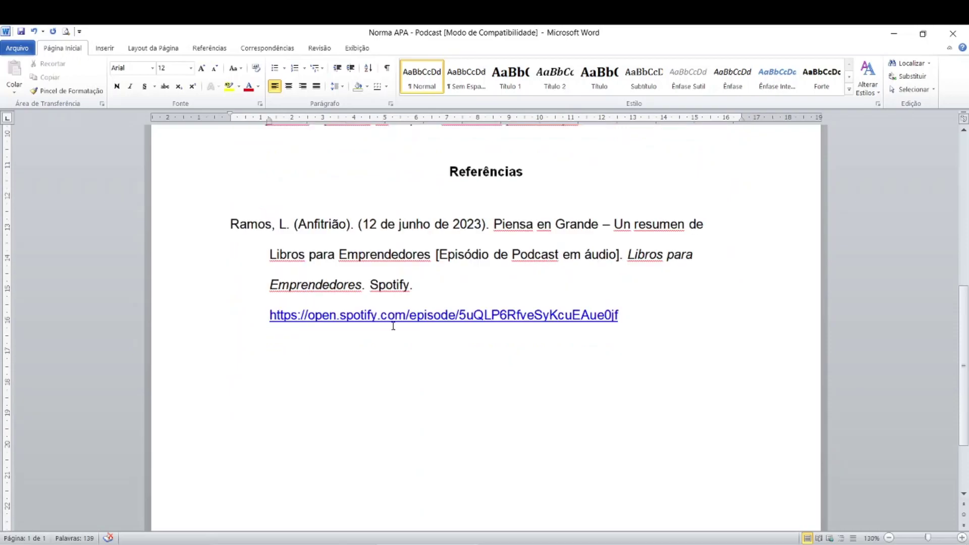
{"action": "scroll", "coordinate": [393, 325], "scroll_direction": "up", "scroll_amount": 3}
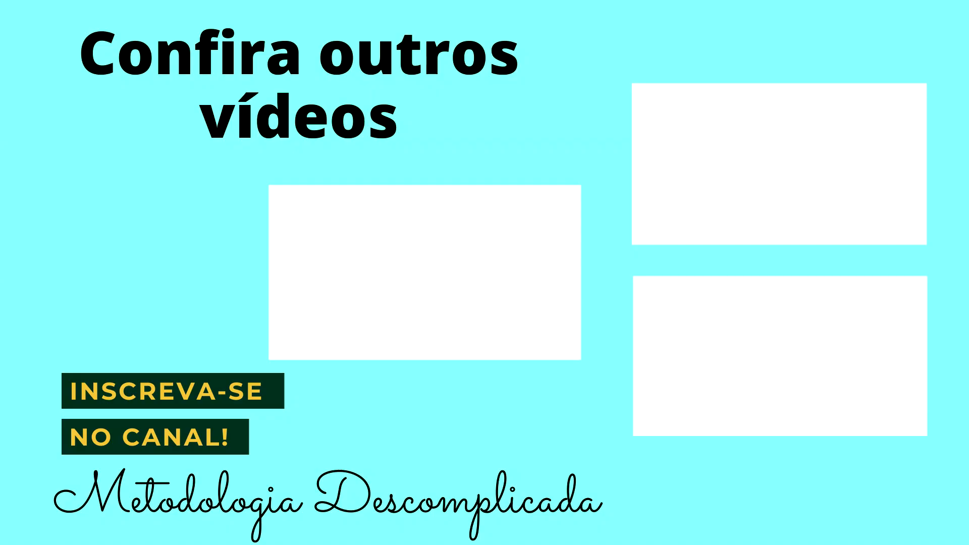